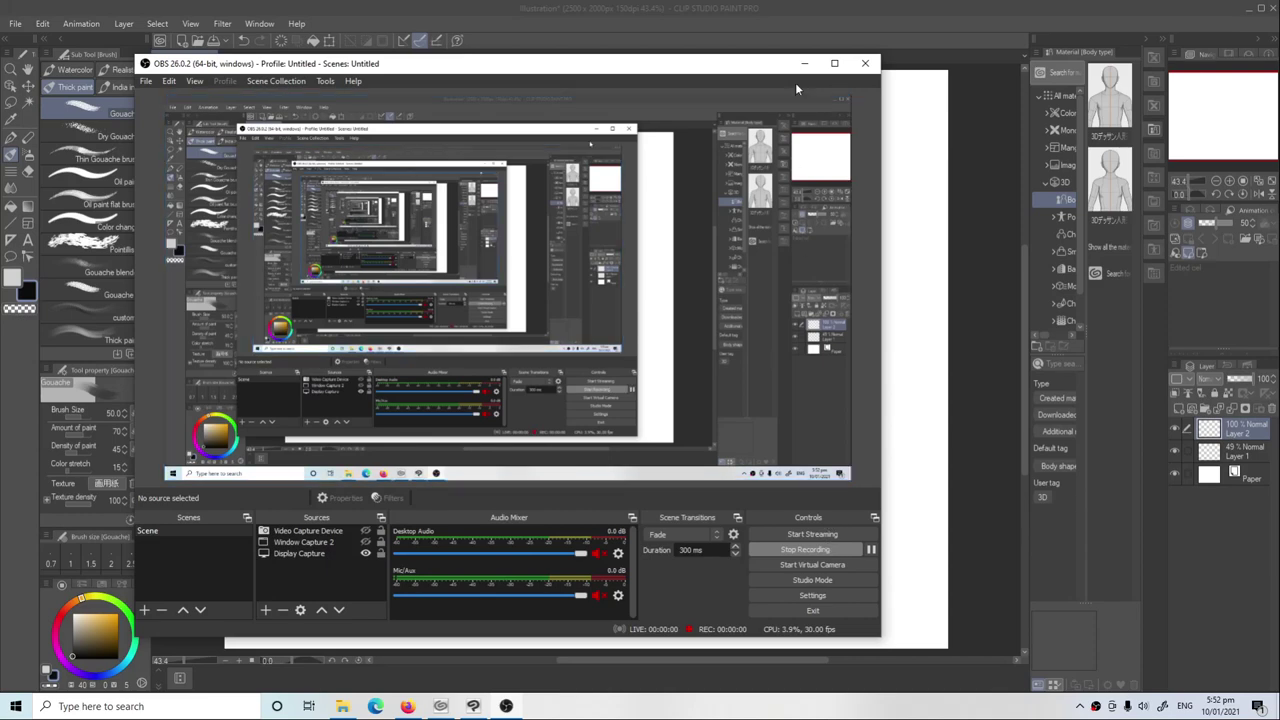
With the Gouache brush, paint a light grey blob ringed in black near the canvas centre
click(804, 63)
key(x)
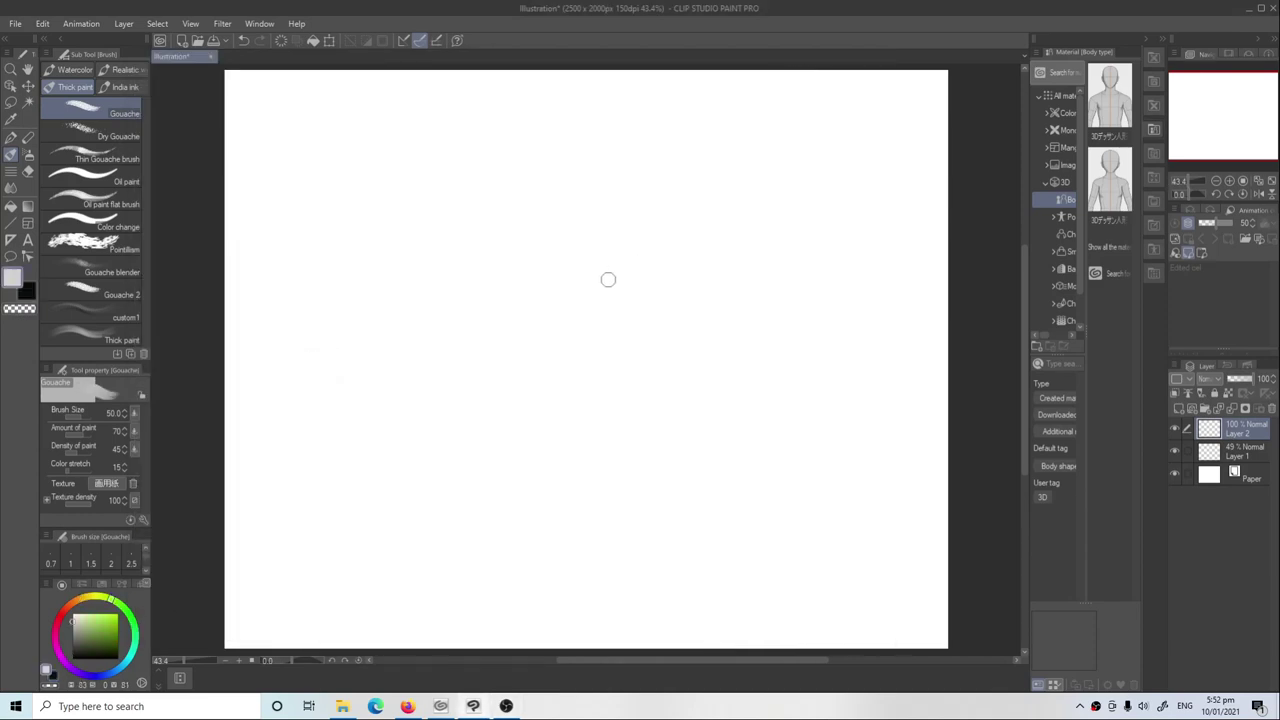
mouse_move(606, 277)
mouse_down()
mouse_move(624, 238)
mouse_move(650, 254)
mouse_move(612, 268)
mouse_up()
key(x)
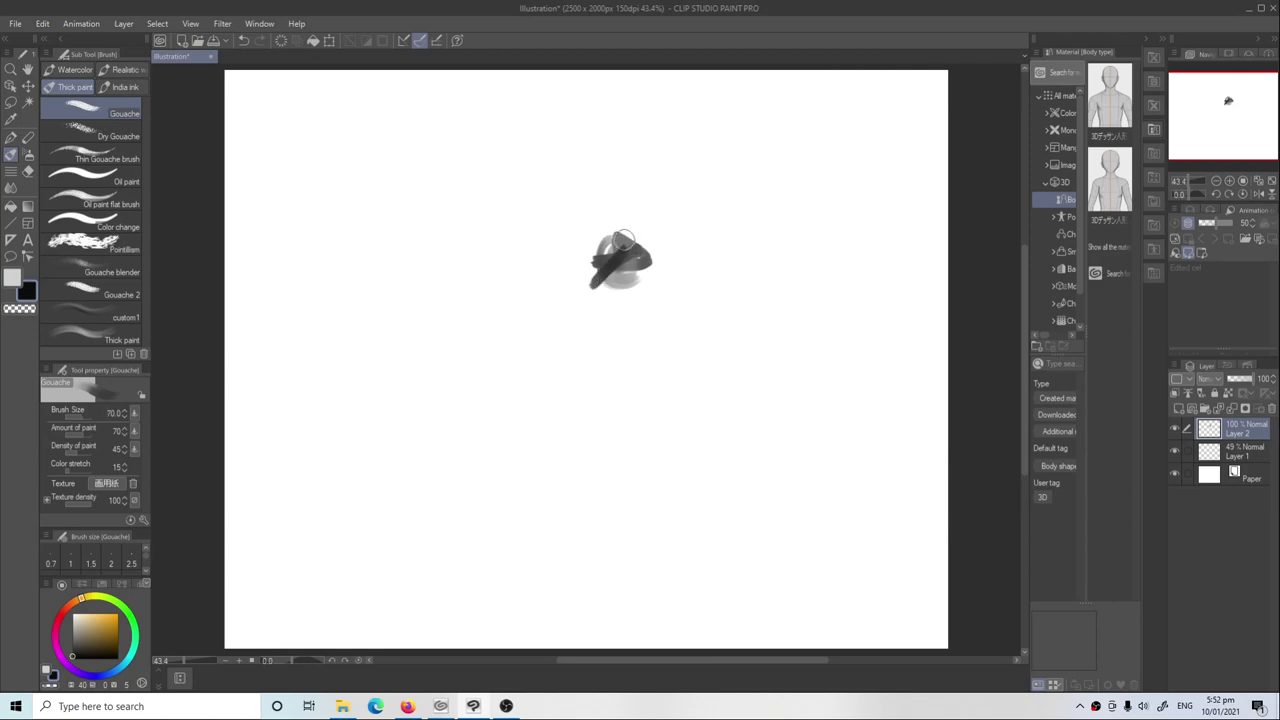
drag(612, 218, 590, 302)
drag(575, 228, 645, 298)
mouse_move(560, 292)
mouse_down()
mouse_move(640, 218)
mouse_move(600, 262)
mouse_move(560, 245)
mouse_up()
Add a hooked stroke and a second dark rounded mass left of the ring
mouse_move(600, 300)
mouse_down()
mouse_move(585, 230)
mouse_move(545, 275)
mouse_move(522, 186)
mouse_move(538, 262)
mouse_move(552, 192)
mouse_up()
drag(545, 250, 495, 205)
mouse_move(495, 250)
mouse_down()
mouse_move(541, 205)
mouse_move(518, 262)
mouse_move(515, 205)
mouse_move(548, 215)
mouse_move(530, 210)
mouse_move(565, 258)
mouse_move(590, 210)
mouse_move(635, 245)
mouse_move(585, 192)
mouse_move(625, 172)
mouse_move(682, 208)
mouse_move(640, 242)
mouse_up()
key(c)
key(x)
key(x)
key(x)
Darken the eye and sketch thin crossing leg and foot strokes below the body
mouse_move(630, 195)
mouse_down()
mouse_move(680, 235)
mouse_move(668, 325)
mouse_up()
drag(615, 290, 545, 340)
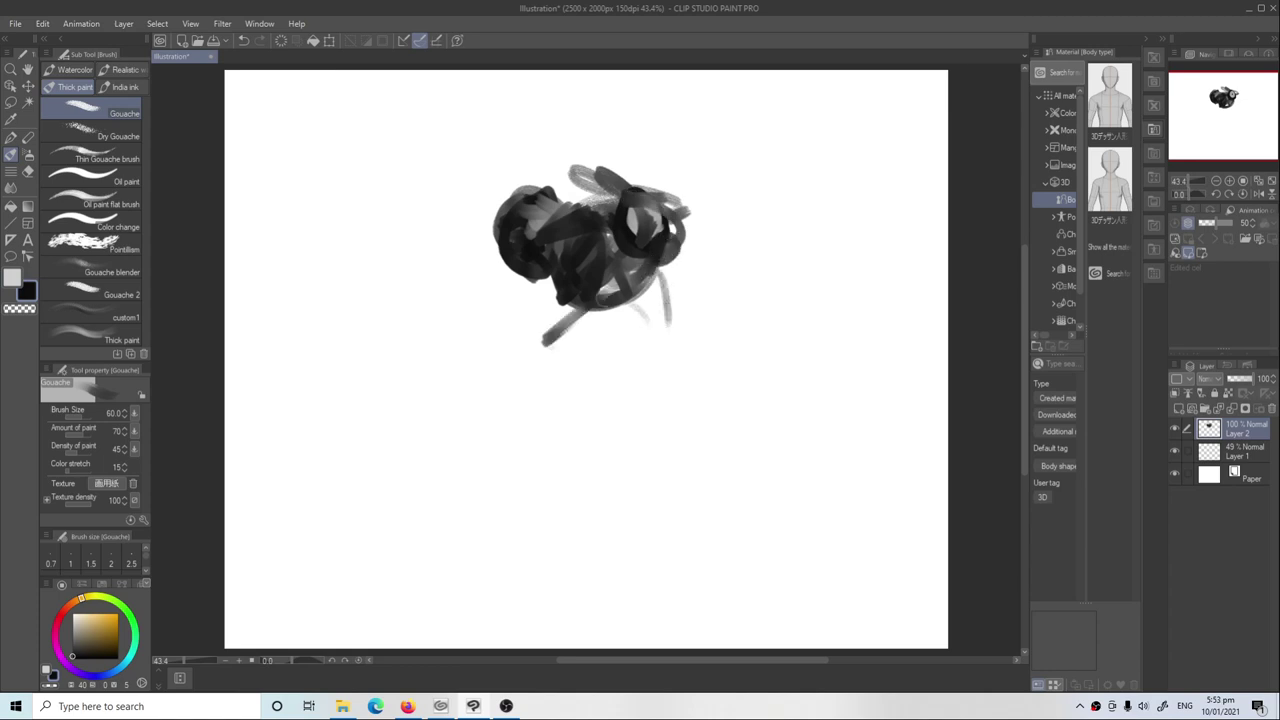
drag(563, 292, 604, 344)
mouse_move(538, 290)
mouse_down()
mouse_move(574, 366)
mouse_move(624, 340)
mouse_up()
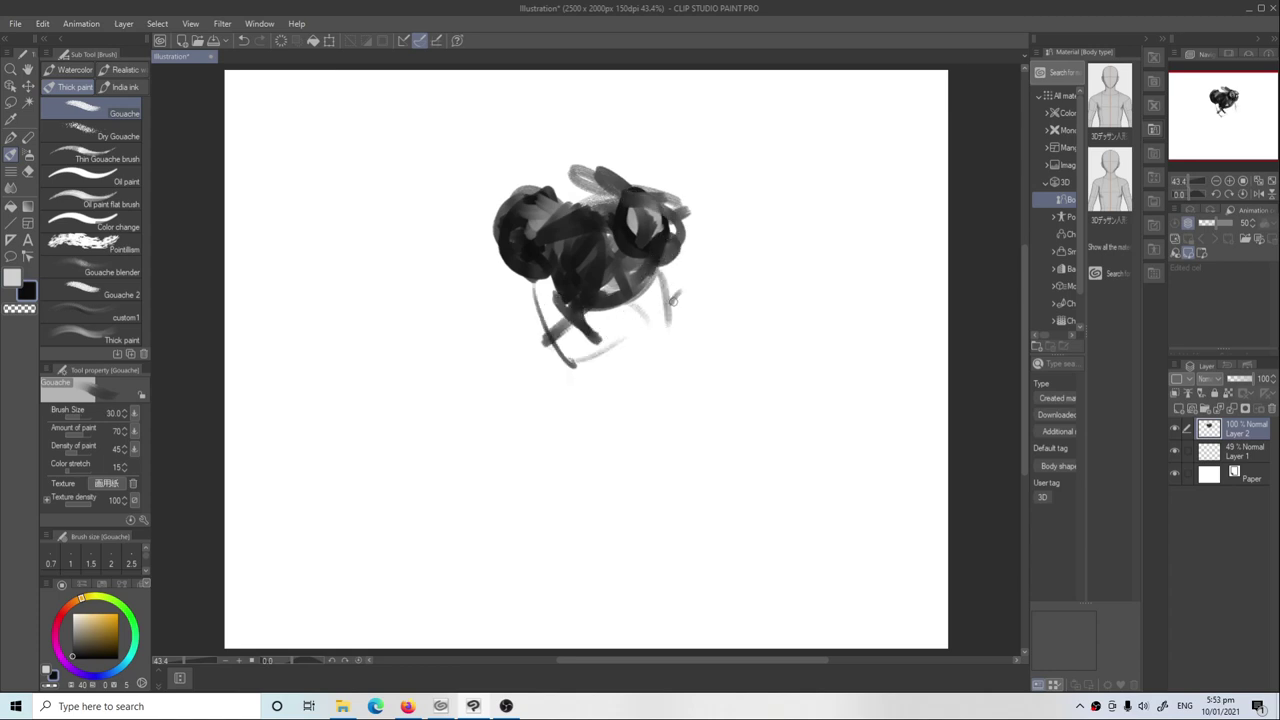
mouse_move(680, 272)
mouse_down()
mouse_move(642, 385)
mouse_move(625, 397)
mouse_up()
mouse_move(545, 344)
mouse_down()
mouse_move(565, 398)
mouse_move(516, 396)
mouse_move(598, 392)
mouse_move(642, 358)
mouse_up()
Sweep a faint arc and a large loop around the legs, with outer arcs and diagonals
drag(487, 440, 612, 358)
drag(586, 354, 634, 394)
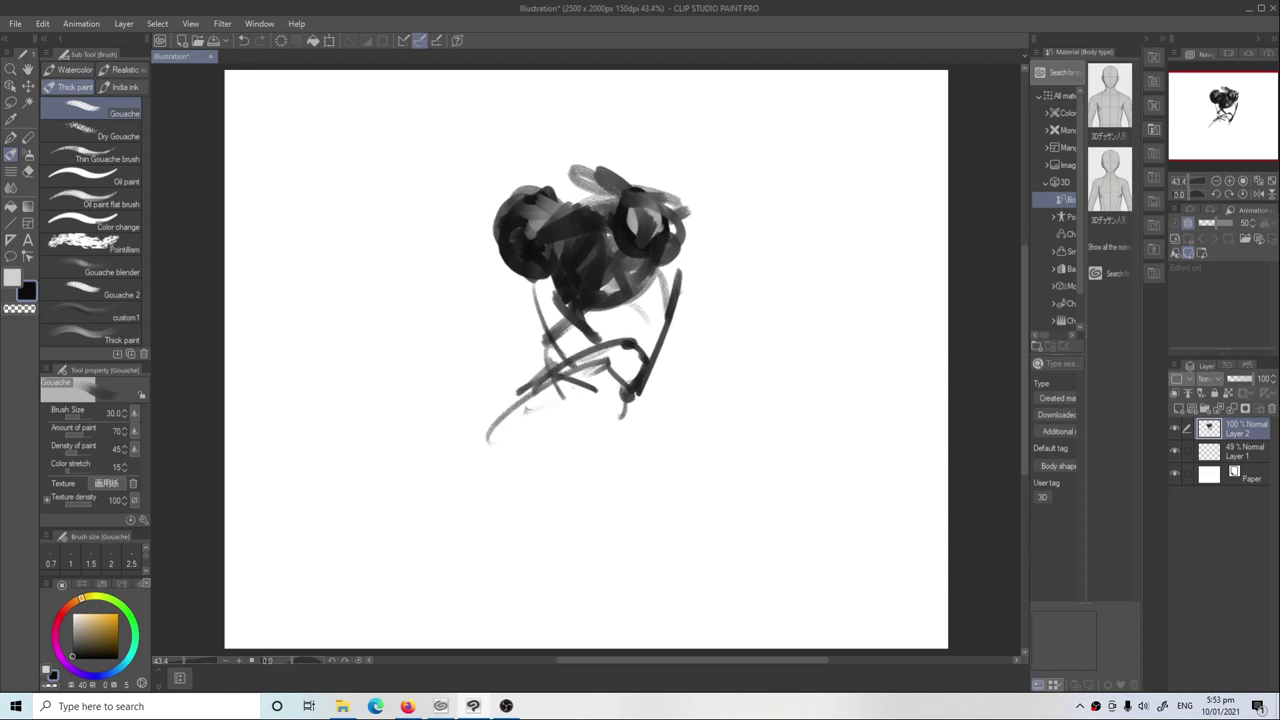
mouse_move(558, 350)
mouse_down()
mouse_move(452, 442)
mouse_move(586, 424)
mouse_move(434, 446)
mouse_up()
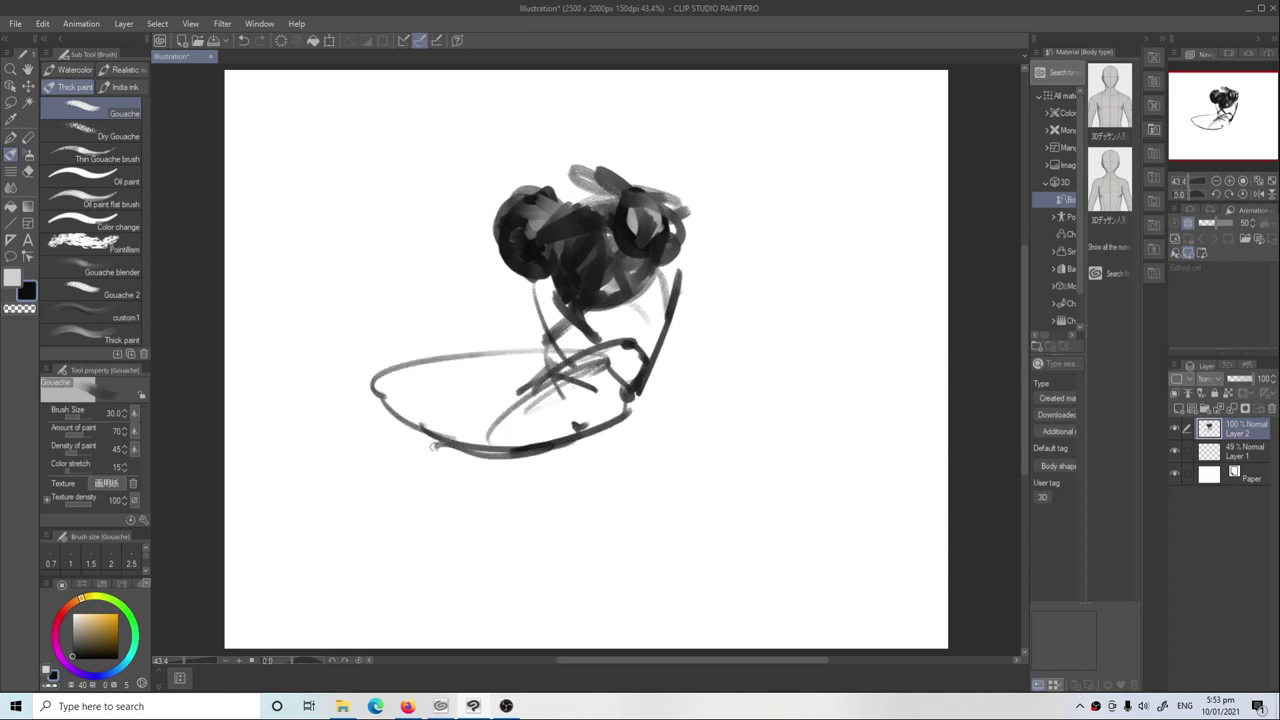
drag(368, 416, 594, 440)
mouse_move(480, 368)
mouse_down()
mouse_move(376, 356)
mouse_move(440, 392)
mouse_move(370, 405)
mouse_move(412, 362)
mouse_move(438, 302)
mouse_move(420, 390)
mouse_up()
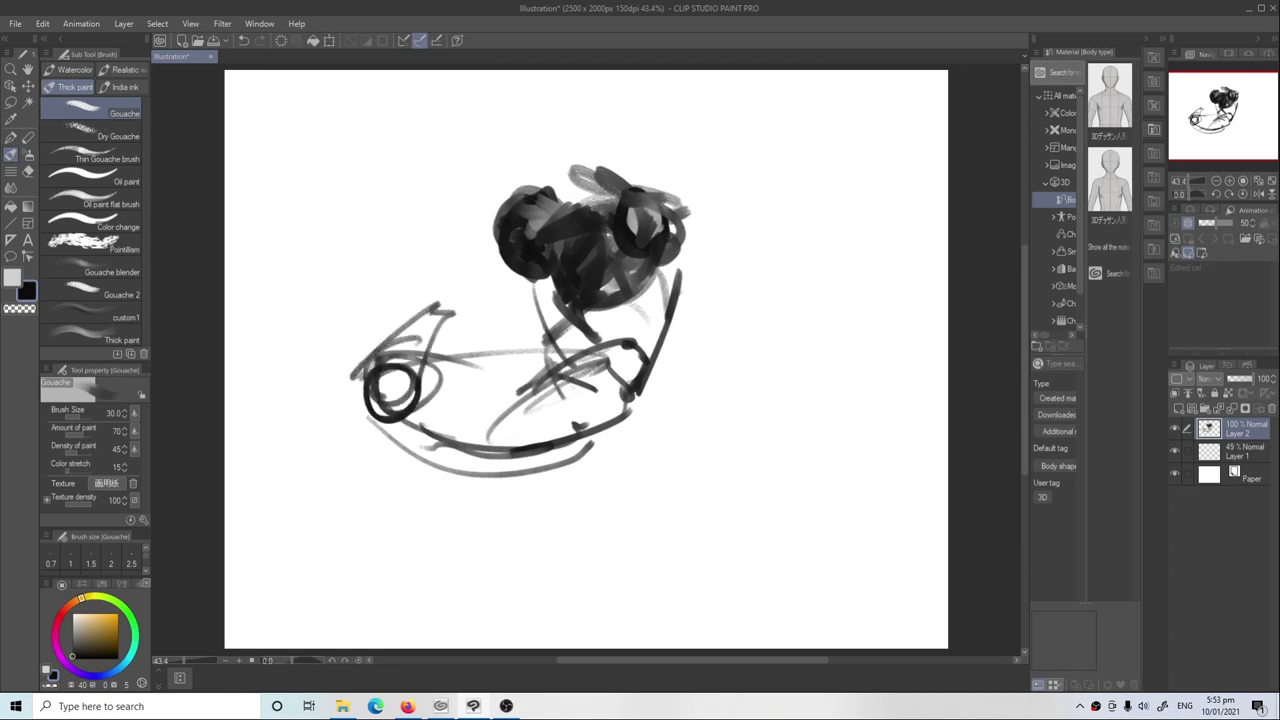
mouse_move(440, 305)
mouse_down()
mouse_move(348, 408)
mouse_move(424, 488)
mouse_move(480, 515)
mouse_up()
drag(457, 462, 530, 535)
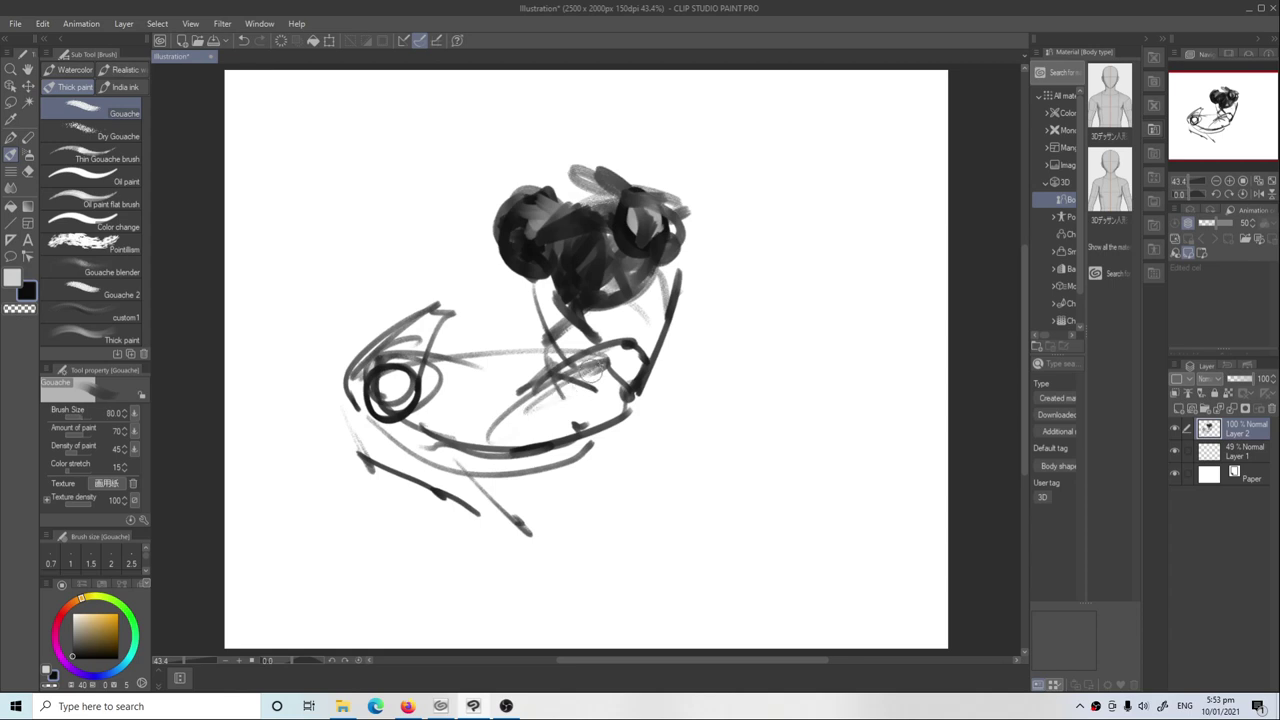
Scribble dark gouache into the lower-right body and over the left loop and circle
mouse_move(590, 372)
mouse_down()
mouse_move(625, 440)
mouse_move(490, 445)
mouse_move(595, 415)
mouse_up()
drag(470, 425, 530, 362)
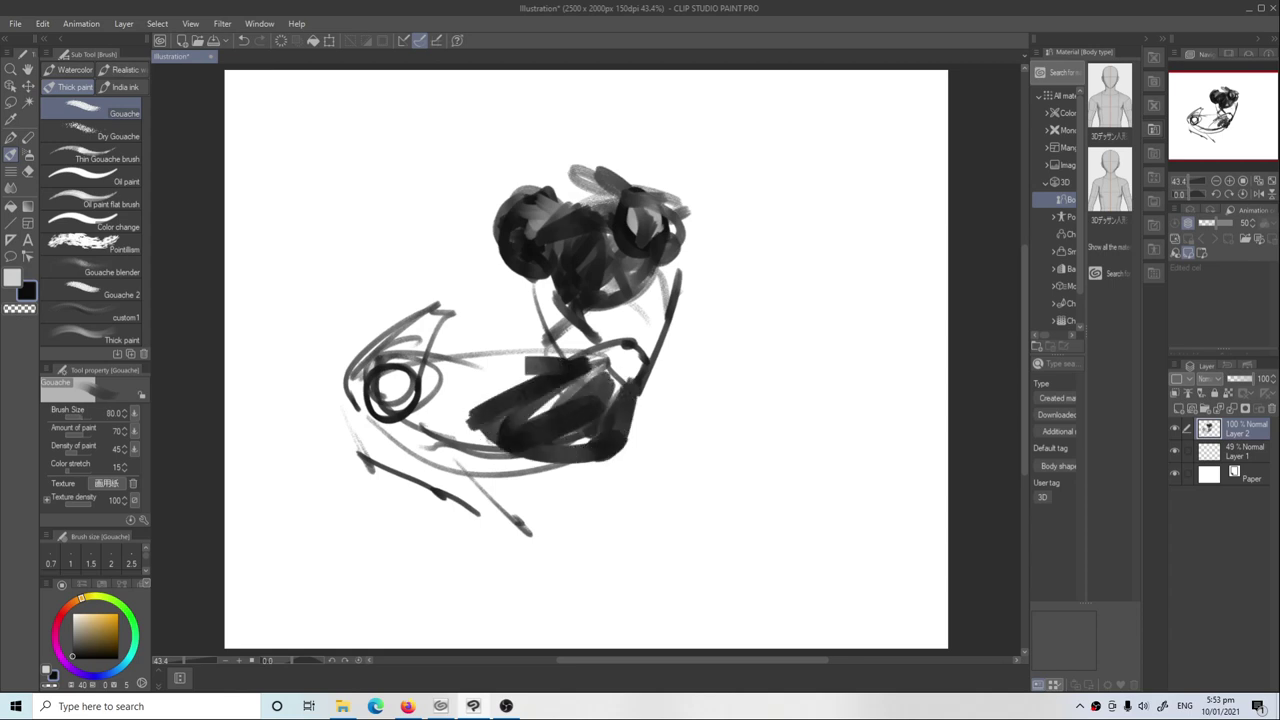
mouse_move(390, 372)
mouse_down()
mouse_move(530, 380)
mouse_move(400, 440)
mouse_up()
mouse_move(420, 330)
mouse_down()
mouse_move(390, 415)
mouse_move(527, 430)
mouse_up()
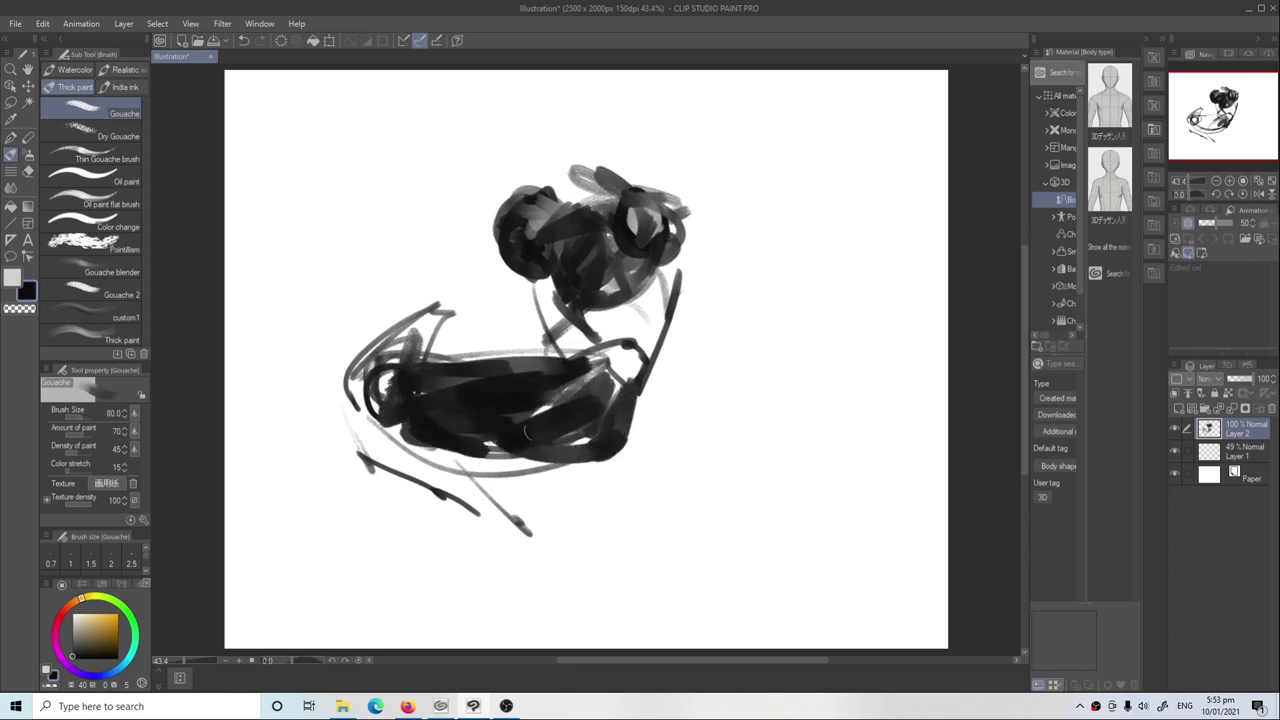
Darken the upper body and extend its left end with dark strokes
drag(570, 375, 390, 362)
mouse_move(455, 305)
mouse_down()
mouse_move(365, 385)
mouse_move(358, 455)
mouse_up()
drag(350, 380, 400, 470)
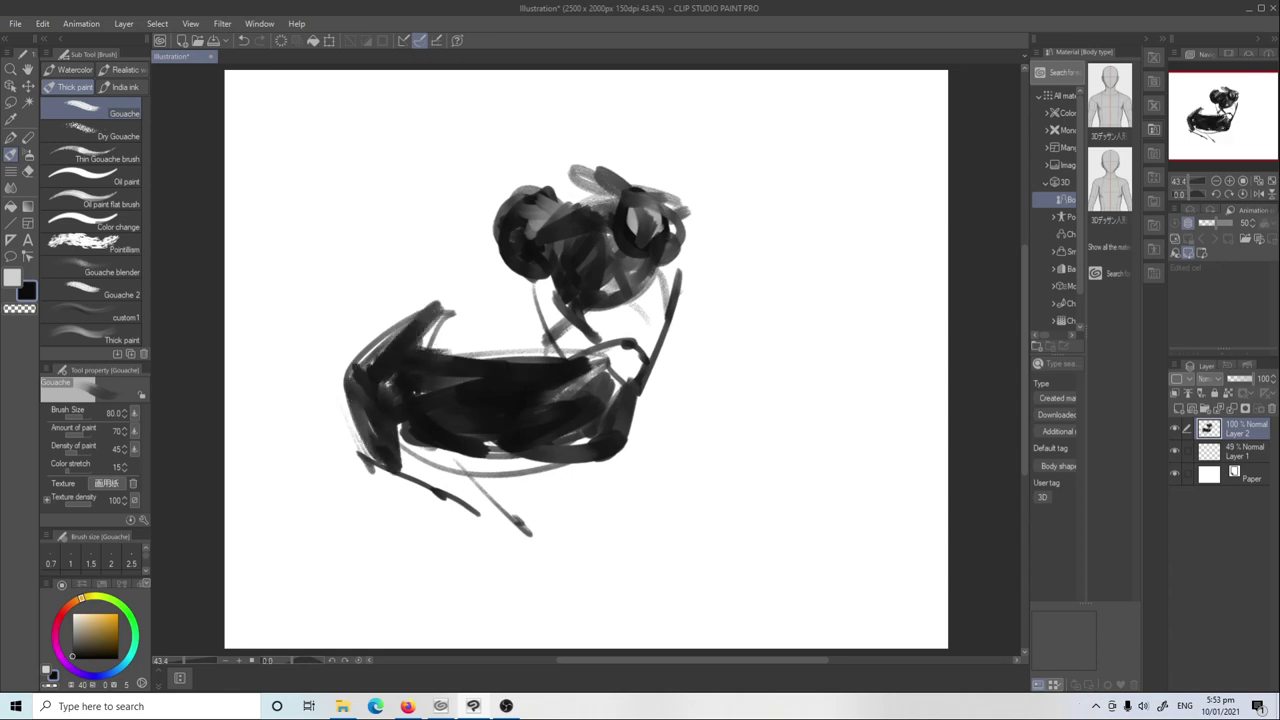
drag(358, 420, 430, 465)
mouse_move(365, 362)
mouse_down()
mouse_move(335, 435)
mouse_move(360, 450)
mouse_move(335, 382)
mouse_move(335, 425)
mouse_move(465, 515)
mouse_up()
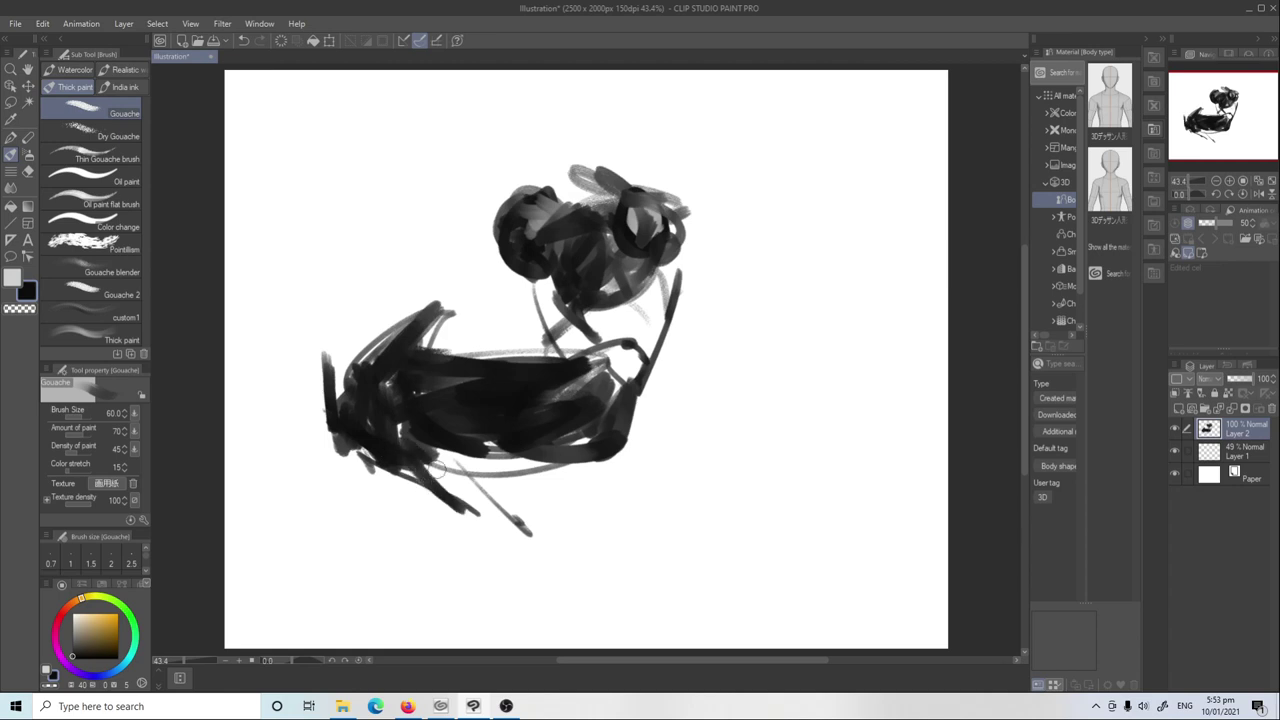
Paint a diagonal limb running down-right from the body, with grey strokes and dark dabs
drag(430, 445, 535, 565)
drag(450, 480, 530, 550)
mouse_move(480, 498)
mouse_down()
mouse_move(525, 535)
mouse_move(410, 500)
mouse_up()
mouse_move(498, 490)
mouse_down()
mouse_move(522, 512)
mouse_move(540, 494)
mouse_up()
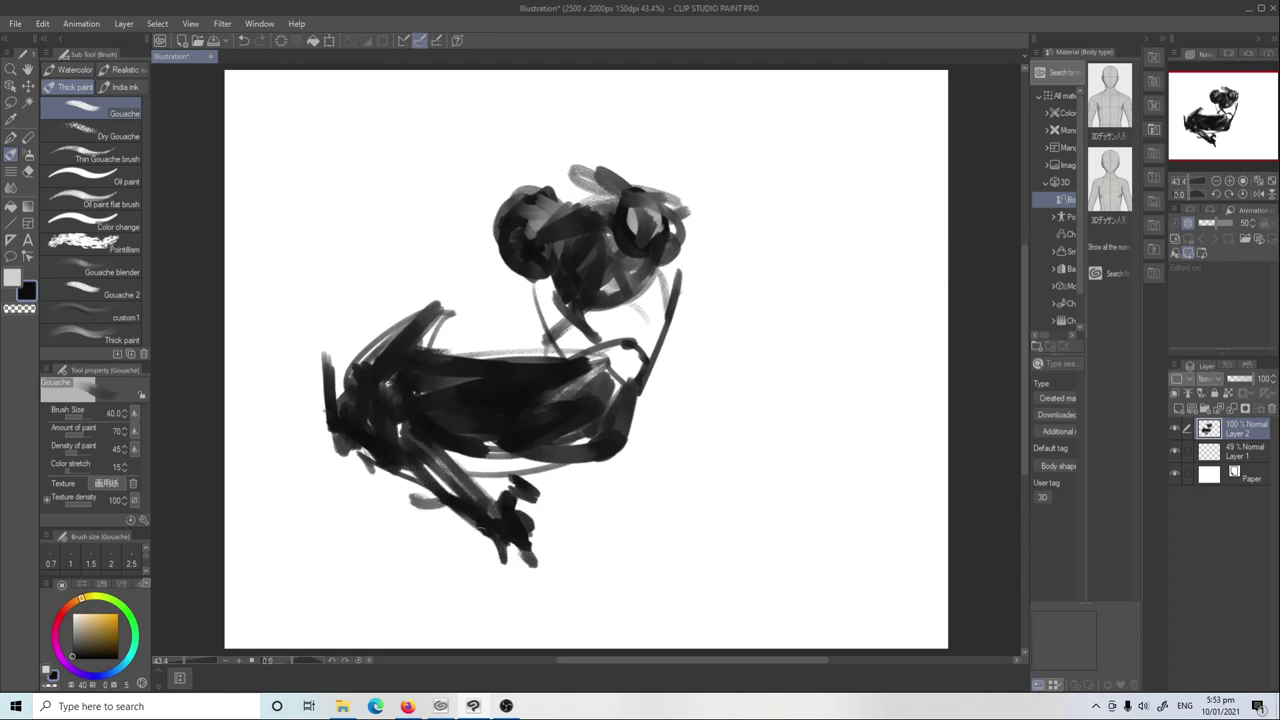
Extend the lower limb to a foot with toes, add a grey diagonal and darken the neck
mouse_move(470, 522)
mouse_down()
mouse_move(512, 566)
mouse_move(518, 605)
mouse_up()
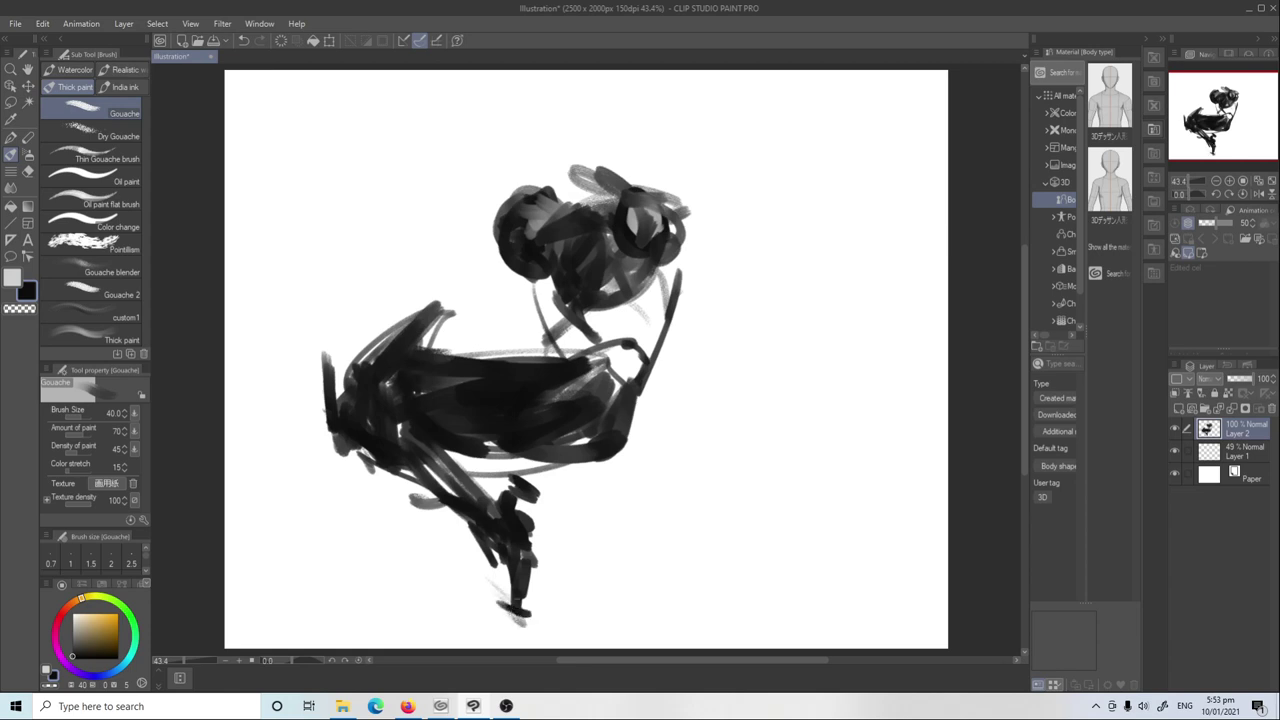
drag(528, 540, 520, 625)
drag(470, 598, 515, 628)
drag(558, 452, 628, 480)
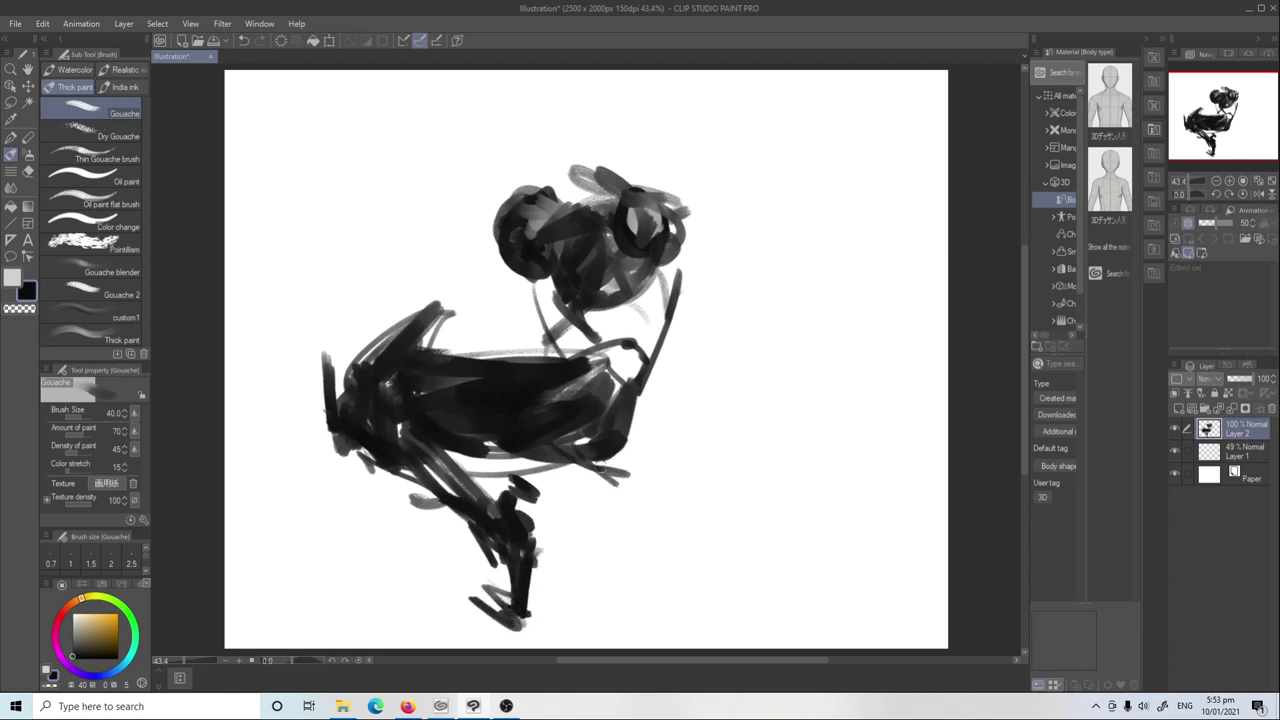
mouse_move(588, 305)
mouse_down()
mouse_move(660, 290)
mouse_move(650, 340)
mouse_move(660, 285)
mouse_move(600, 330)
mouse_up()
Paint light then dark strokes over the neck and darken the top of the head
key(x)
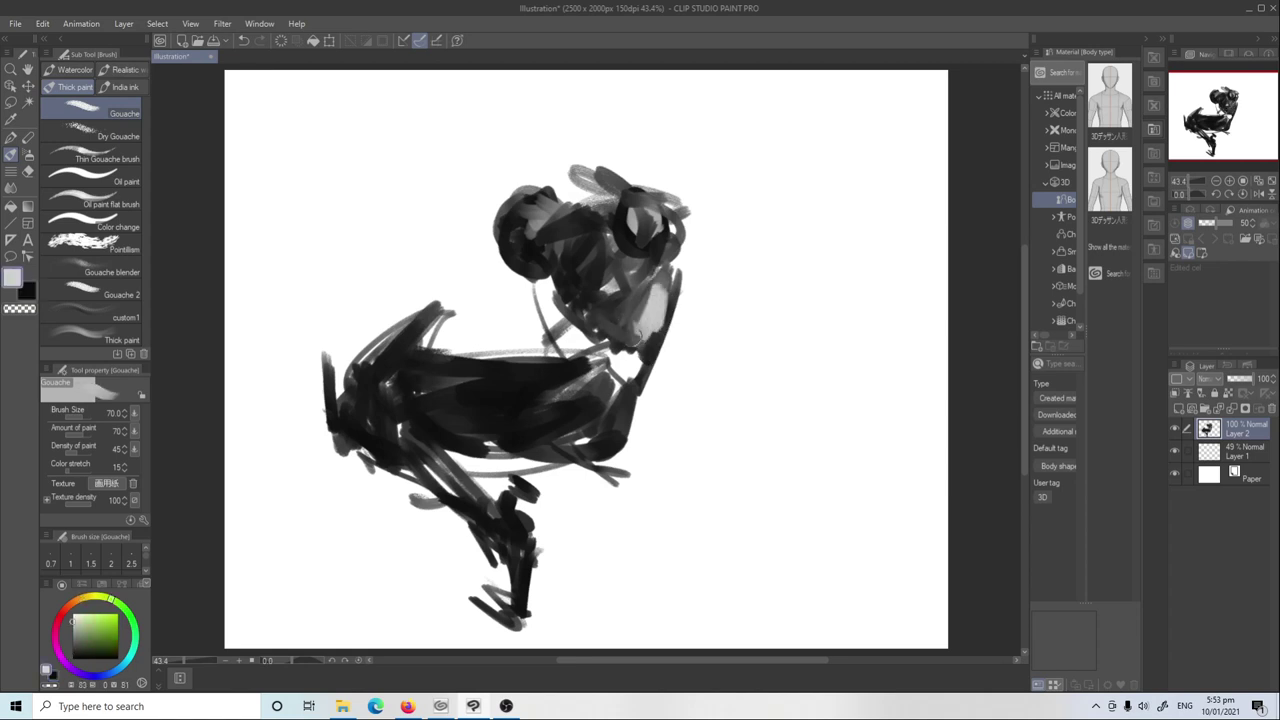
key(x)
drag(660, 270, 628, 392)
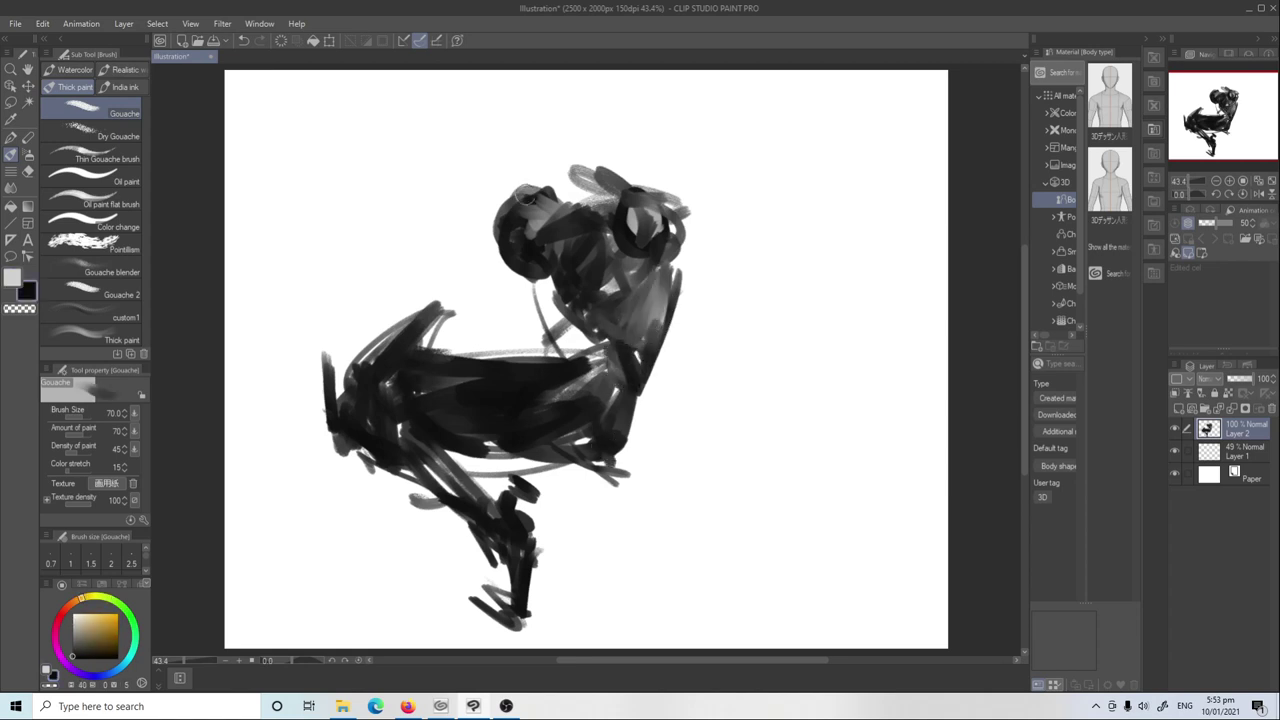
mouse_move(526, 193)
mouse_down()
mouse_move(530, 240)
mouse_move(540, 210)
mouse_up()
Add a small light stroke inside the head, undoing a rejected dark diagonal stroke
key(x)
key(x)
key(x)
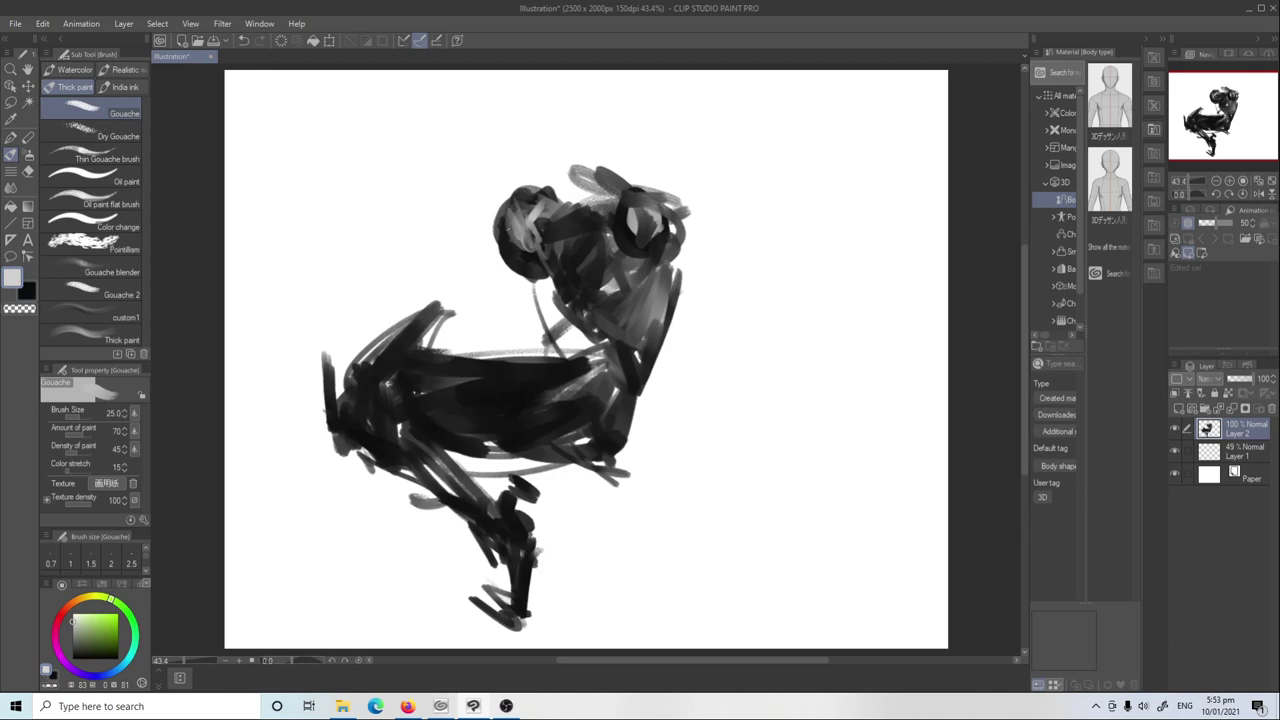
key(x)
mouse_move(538, 195)
mouse_down()
mouse_move(540, 220)
mouse_move(516, 136)
mouse_up()
key(x)
key(x)
key(x)
key(ctrl+z)
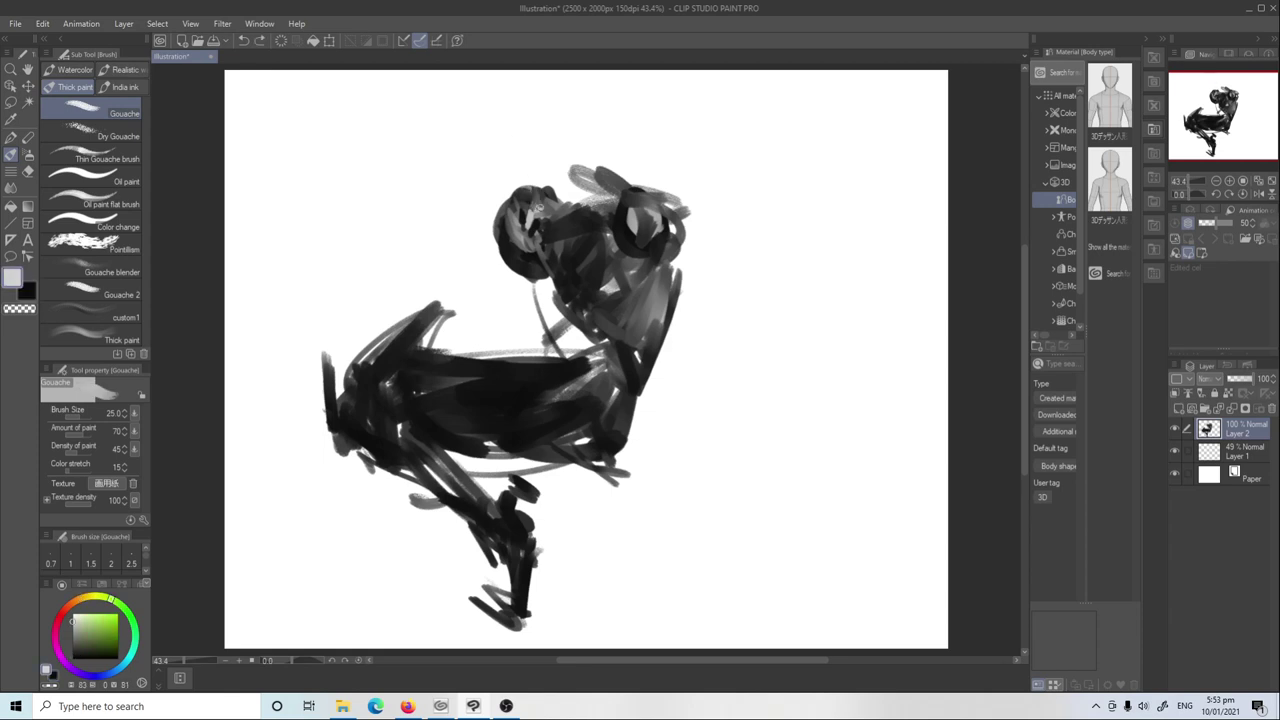
key(x)
key(ctrl+z)
drag(518, 228, 560, 140)
key(ctrl+z)
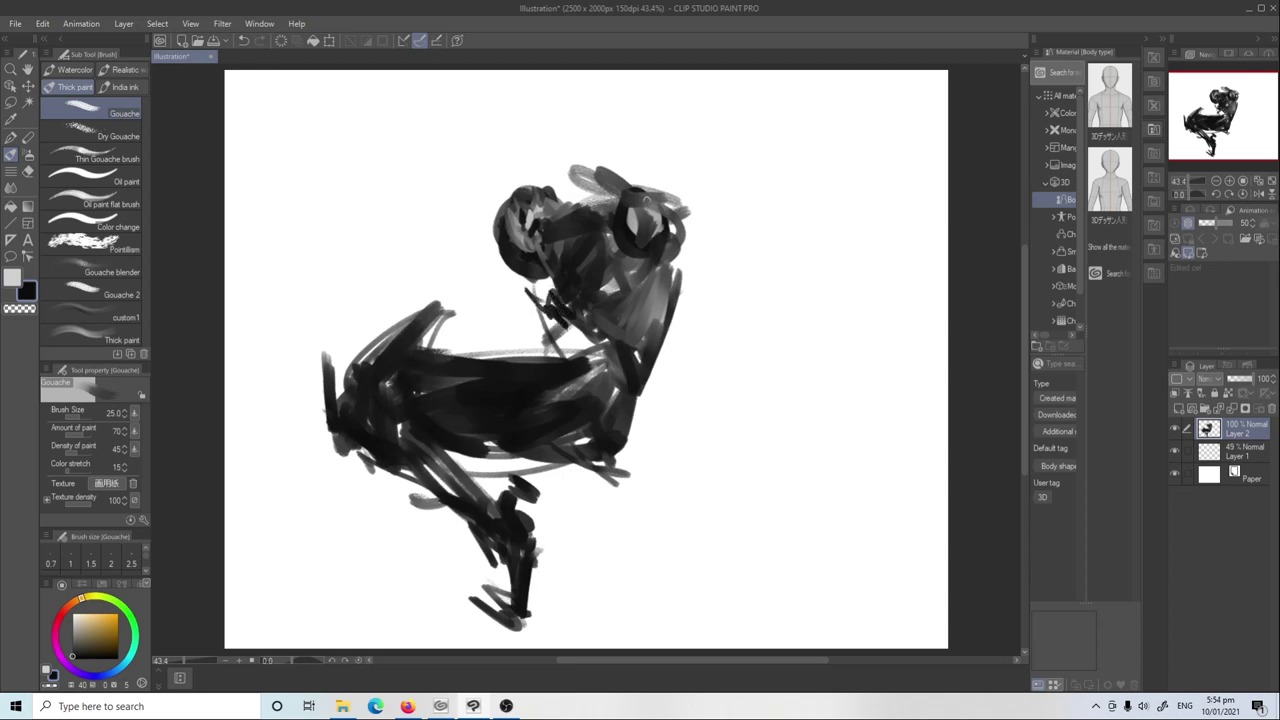
Darken the head's right side, add light strokes inside, and dark strokes at its upper right
mouse_move(680, 222)
mouse_down()
mouse_move(600, 186)
mouse_move(592, 240)
mouse_up()
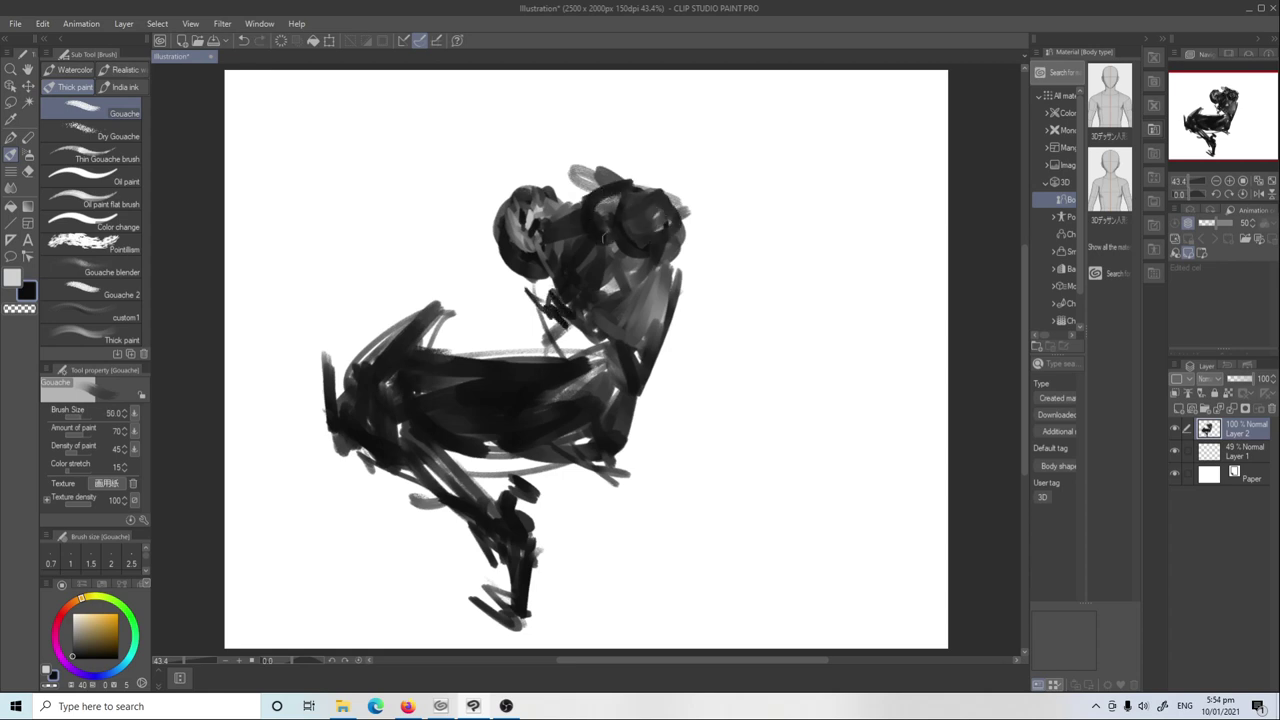
key(x)
mouse_move(584, 196)
mouse_down()
mouse_move(630, 232)
mouse_move(600, 244)
mouse_up()
key(x)
mouse_move(672, 170)
mouse_down()
mouse_move(616, 200)
mouse_move(730, 156)
mouse_move(698, 124)
mouse_move(720, 166)
mouse_up()
key(x)
key(x)
Stroke a long dark raised arm diagonally up-right from the head
mouse_move(690, 142)
mouse_down()
mouse_move(672, 118)
mouse_move(800, 168)
mouse_up()
drag(630, 138, 815, 182)
drag(690, 132, 840, 194)
click(713, 180)
mouse_move(706, 176)
mouse_down()
mouse_move(780, 166)
mouse_move(850, 216)
mouse_up()
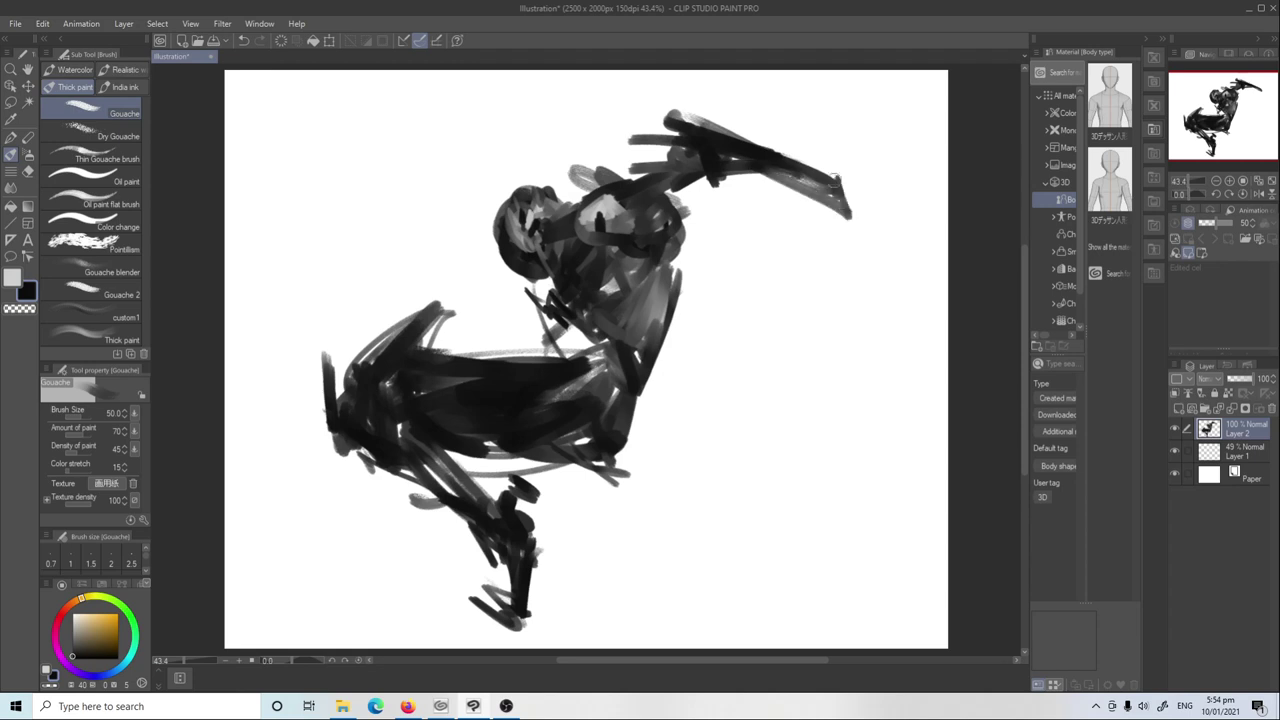
mouse_move(700, 130)
mouse_down()
mouse_move(840, 186)
mouse_move(703, 127)
mouse_move(770, 140)
mouse_move(740, 150)
mouse_move(760, 155)
mouse_up()
Switch to a near-black brown and darken the outstretched arm out to the hand tip
key(x)
alt+click(813, 178)
key(p)
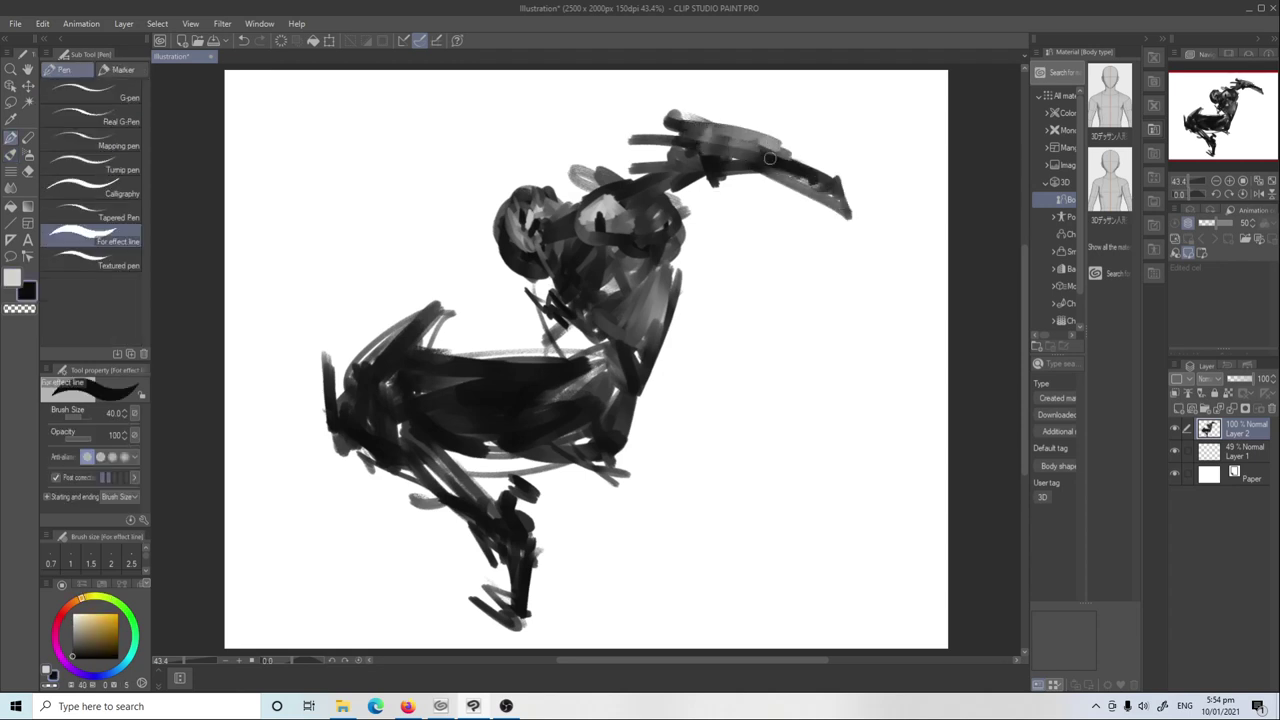
key(b)
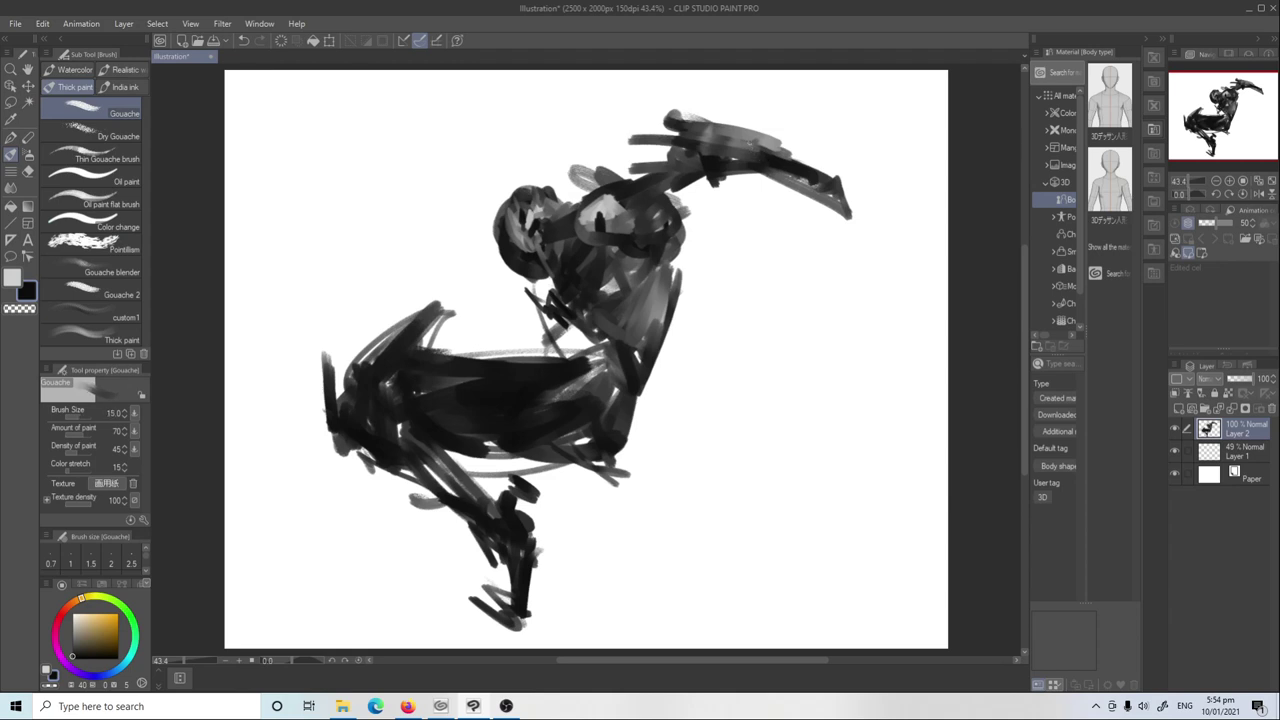
drag(776, 138, 842, 204)
drag(746, 172, 866, 228)
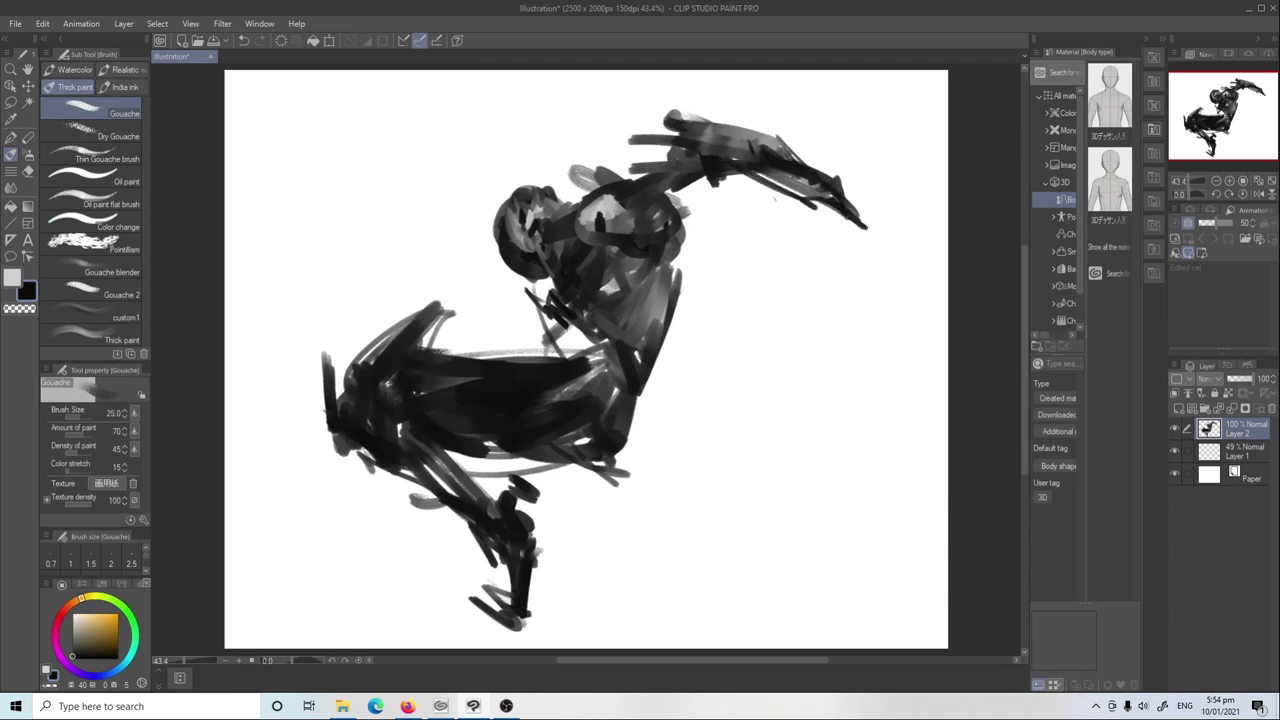
Darken the torso's right edge and hip, then lay long diagonal strokes for the leg
mouse_move(664, 254)
mouse_down()
mouse_move(662, 310)
mouse_move(648, 314)
mouse_move(686, 274)
mouse_move(690, 232)
mouse_up()
mouse_move(686, 306)
mouse_down()
mouse_move(652, 346)
mouse_move(606, 368)
mouse_move(612, 424)
mouse_up()
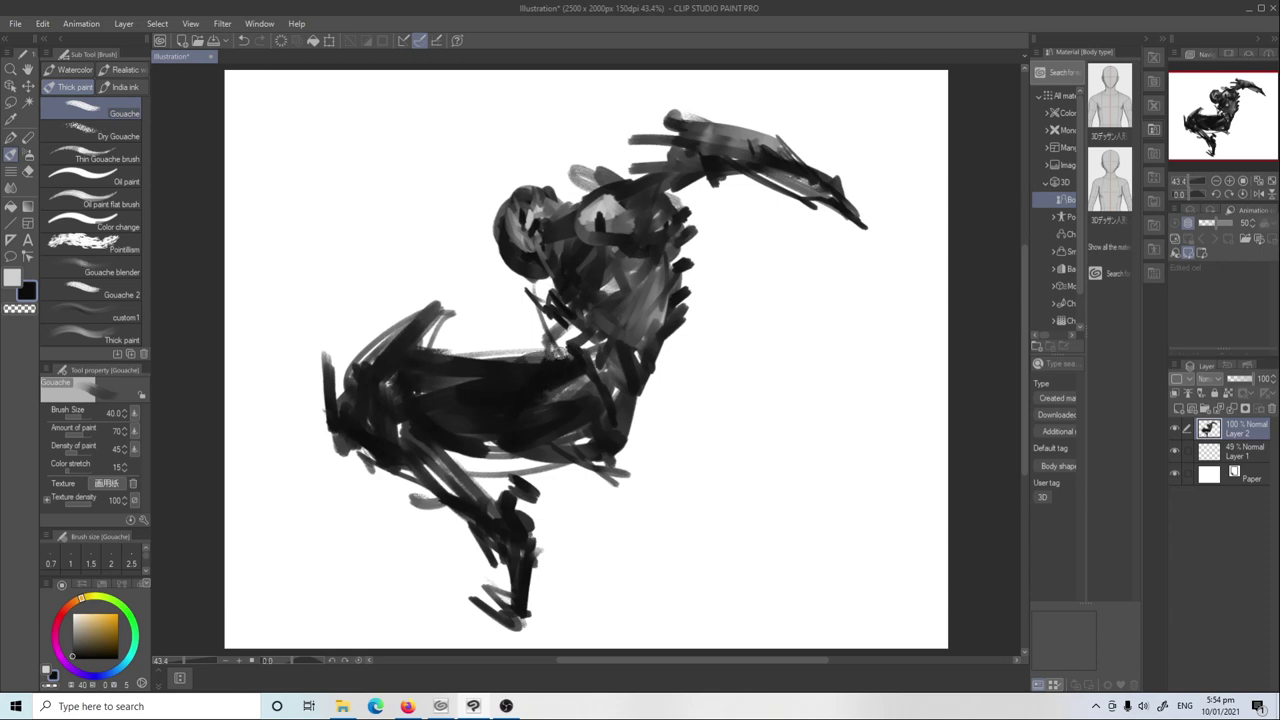
drag(560, 468, 654, 566)
drag(636, 436, 708, 572)
With the brush enlarged to size 70, fill in the extended leg and darken the chest patch
key(bracketright)
drag(570, 460, 645, 555)
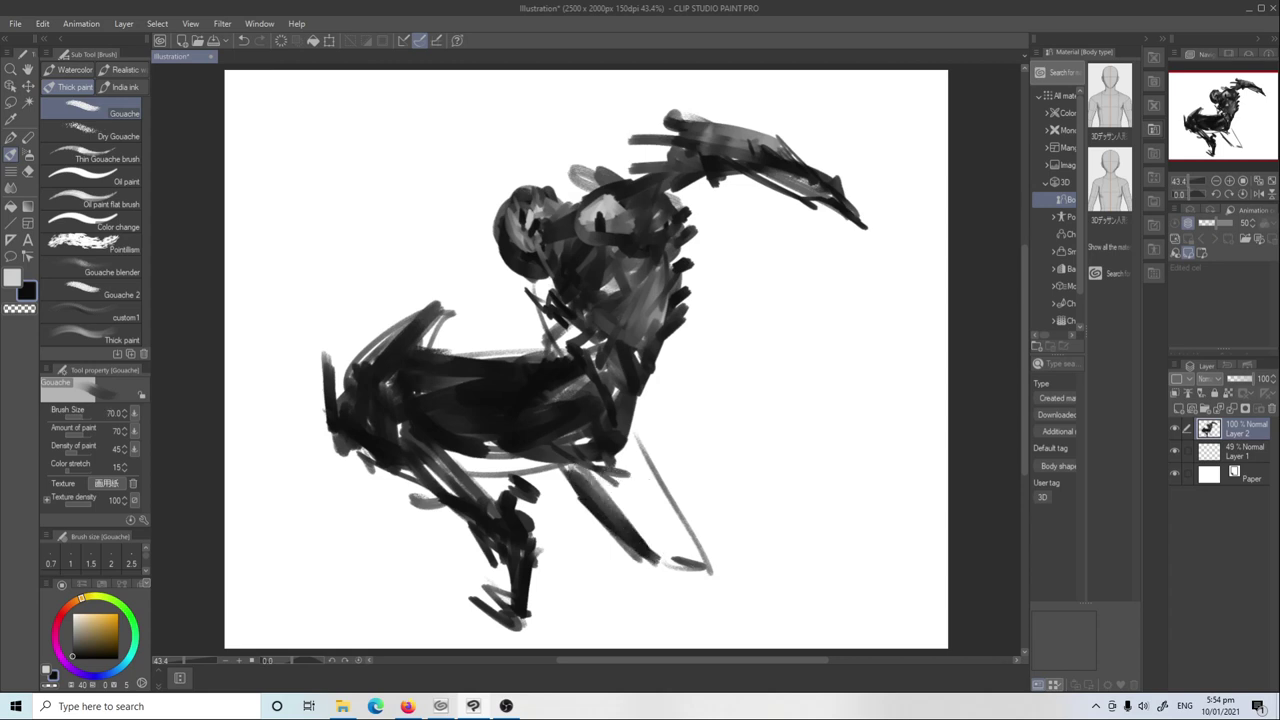
drag(610, 472, 672, 565)
mouse_move(640, 438)
mouse_down()
mouse_move(690, 588)
mouse_move(724, 590)
mouse_move(734, 612)
mouse_move(772, 612)
mouse_move(832, 646)
mouse_up()
drag(563, 220, 591, 211)
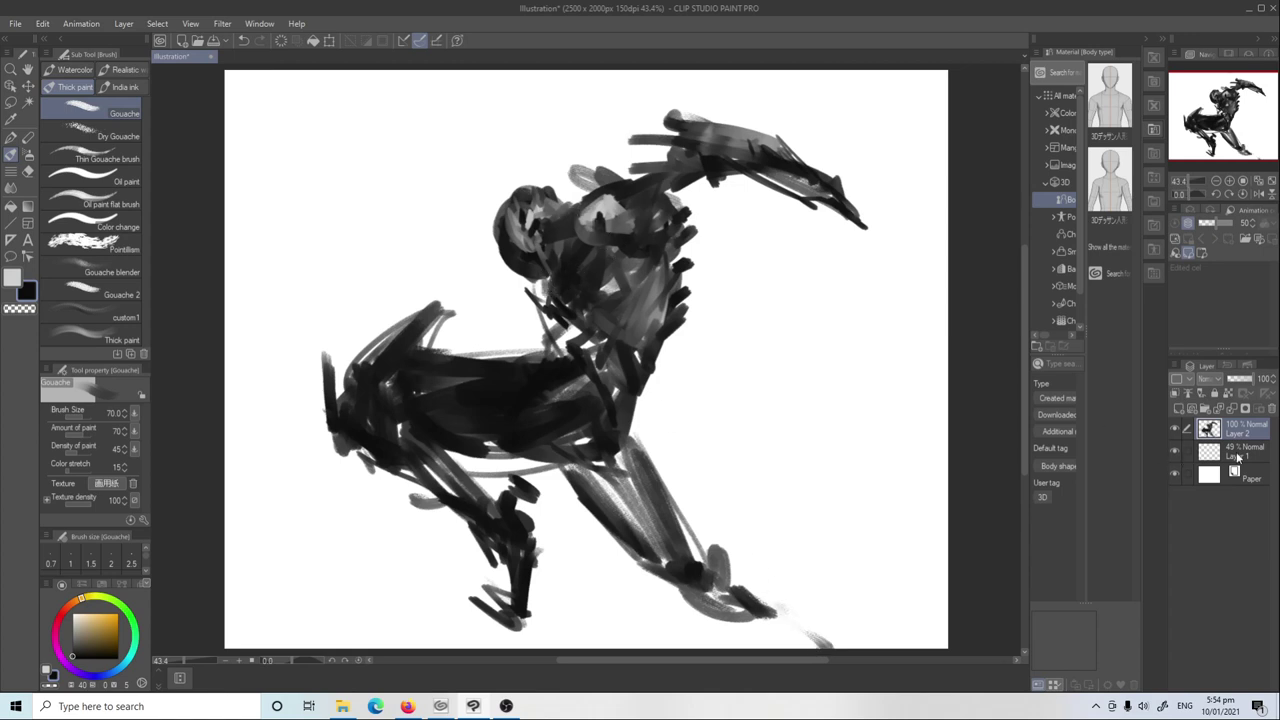
On Layer 1, paint light grey strokes around the neck and left of the head, undoing raised-arm attempts
click(1238, 456)
mouse_move(595, 232)
mouse_down()
mouse_move(520, 292)
mouse_move(470, 272)
mouse_move(500, 172)
mouse_up()
drag(472, 250, 545, 128)
mouse_move(476, 210)
mouse_down()
mouse_move(453, 265)
mouse_move(542, 131)
mouse_up()
key(ctrl+z)
key(ctrl+z)
key(ctrl+z)
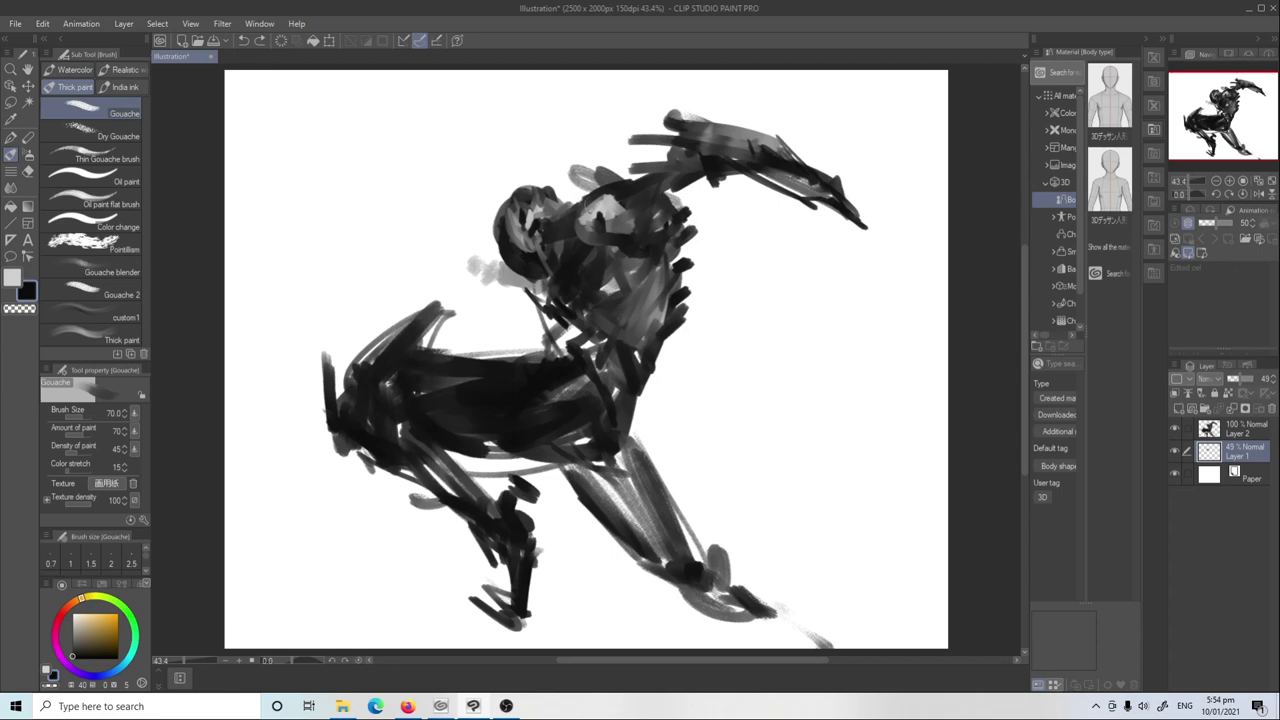
drag(555, 300, 484, 272)
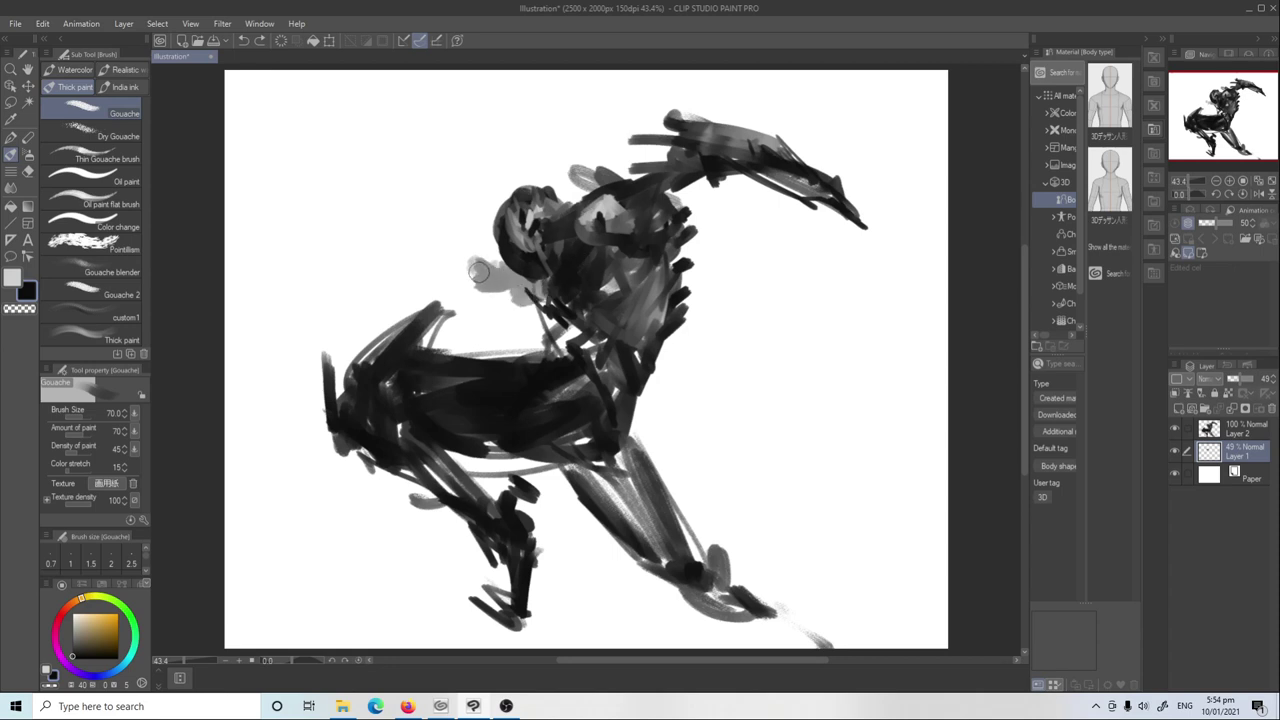
mouse_move(548, 200)
mouse_down()
mouse_move(612, 125)
mouse_move(600, 130)
mouse_up()
key(ctrl+z)
key(ctrl+z)
key(ctrl+z)
Add grey motion strokes trailing left from the head, then merge the layer down
mouse_move(505, 252)
mouse_down()
mouse_move(370, 278)
mouse_move(348, 261)
mouse_move(367, 277)
mouse_up()
key(e)
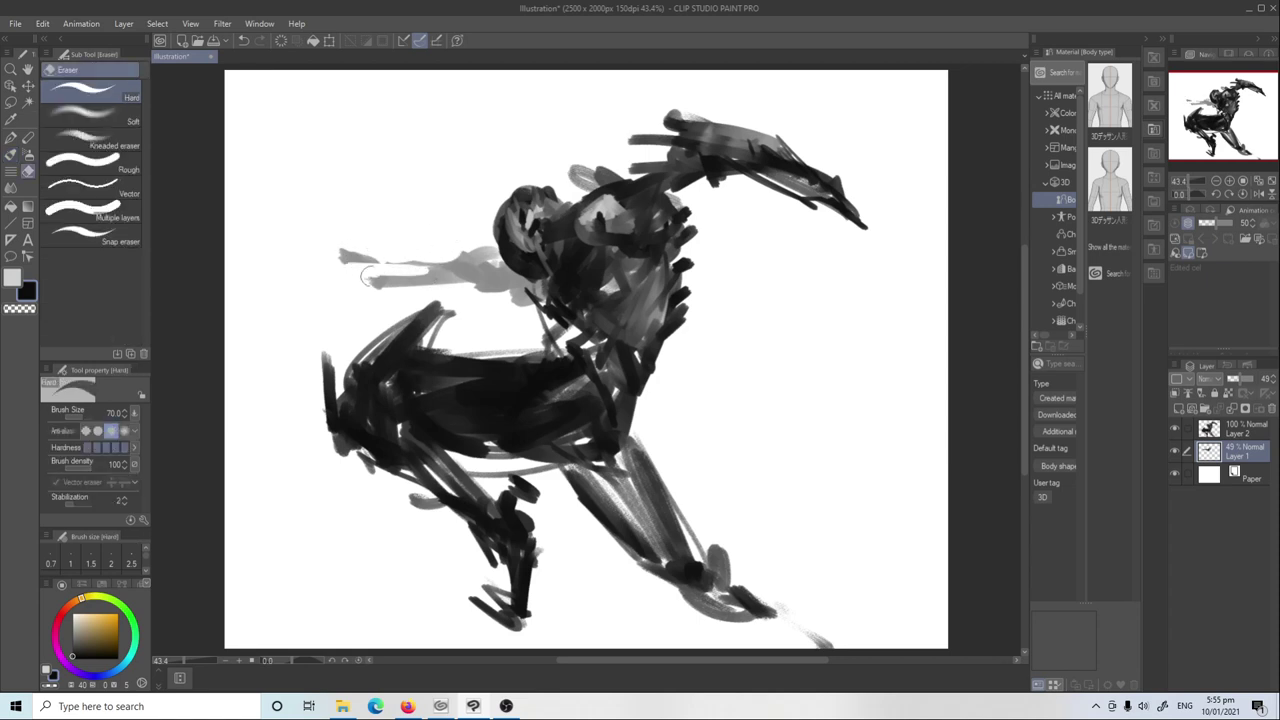
key(b)
mouse_move(446, 268)
mouse_down()
mouse_move(350, 272)
mouse_move(310, 290)
mouse_move(346, 290)
mouse_up()
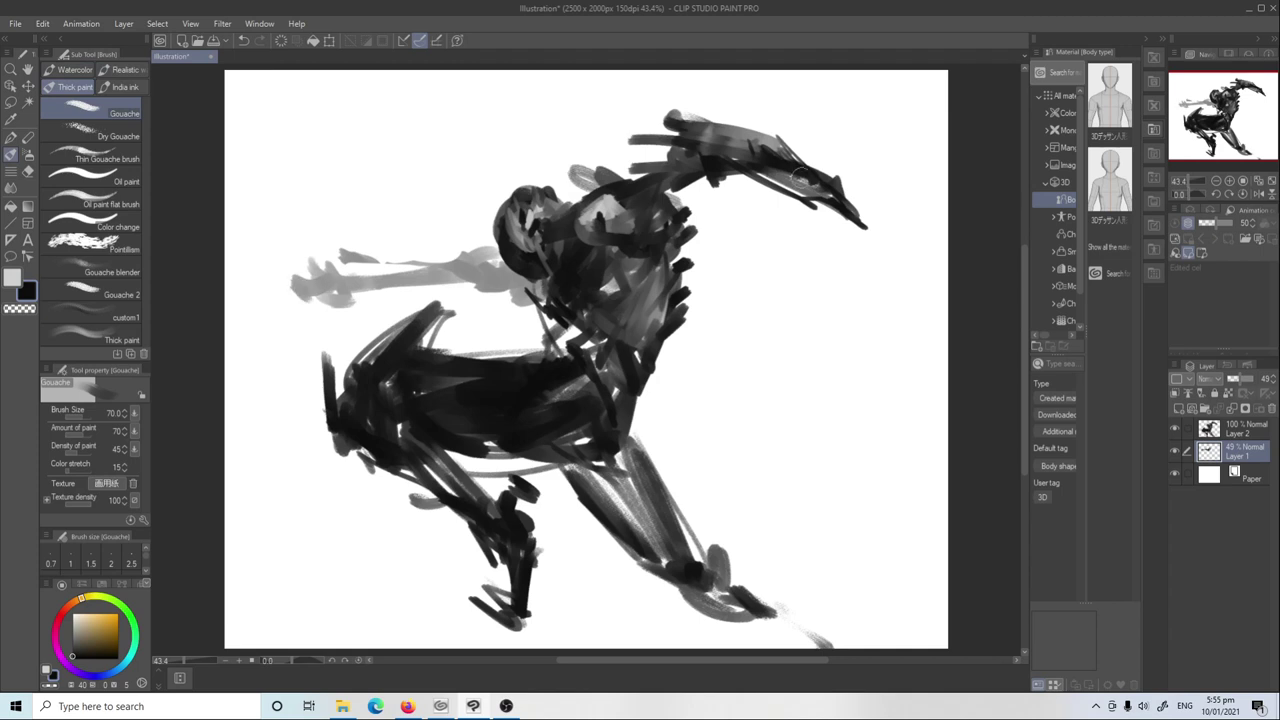
key(ctrl+e)
Reshape the outstretched hand and arm's top edge, erasing and repainting with gouache
mouse_move(833, 222)
mouse_down()
mouse_move(866, 226)
mouse_move(770, 180)
mouse_move(792, 186)
mouse_move(805, 213)
mouse_up()
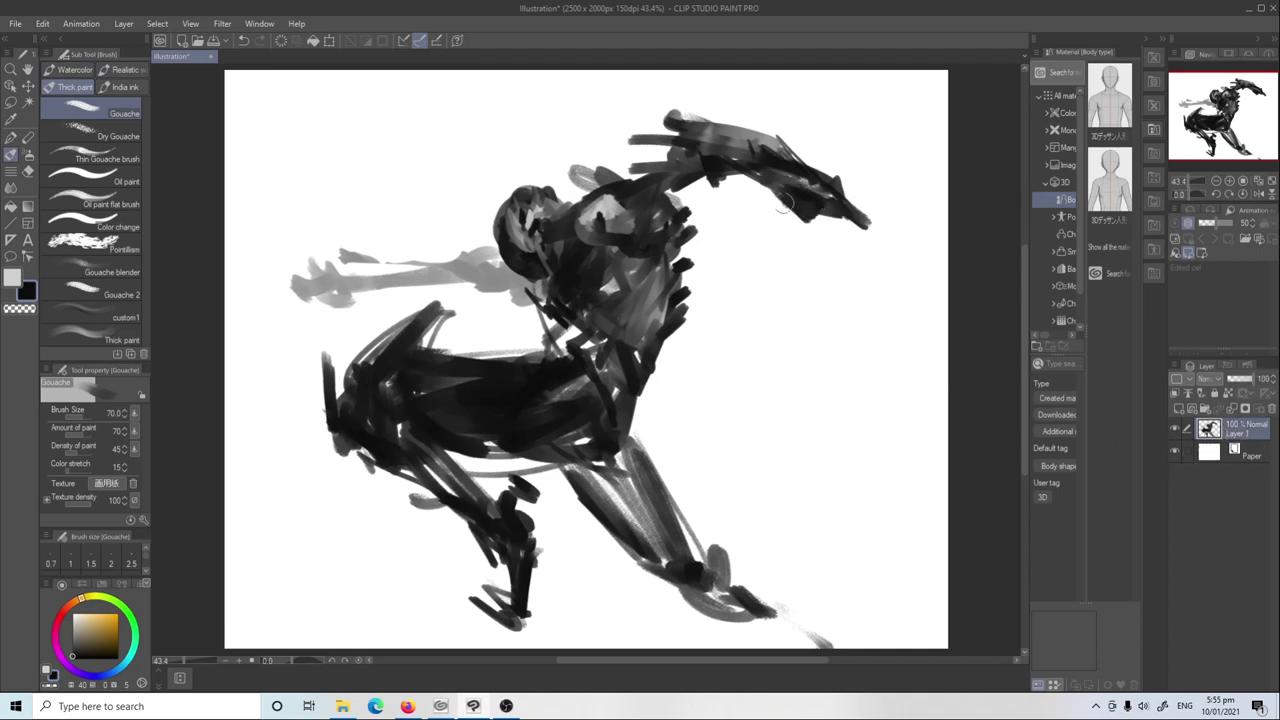
key(e)
drag(730, 117, 815, 126)
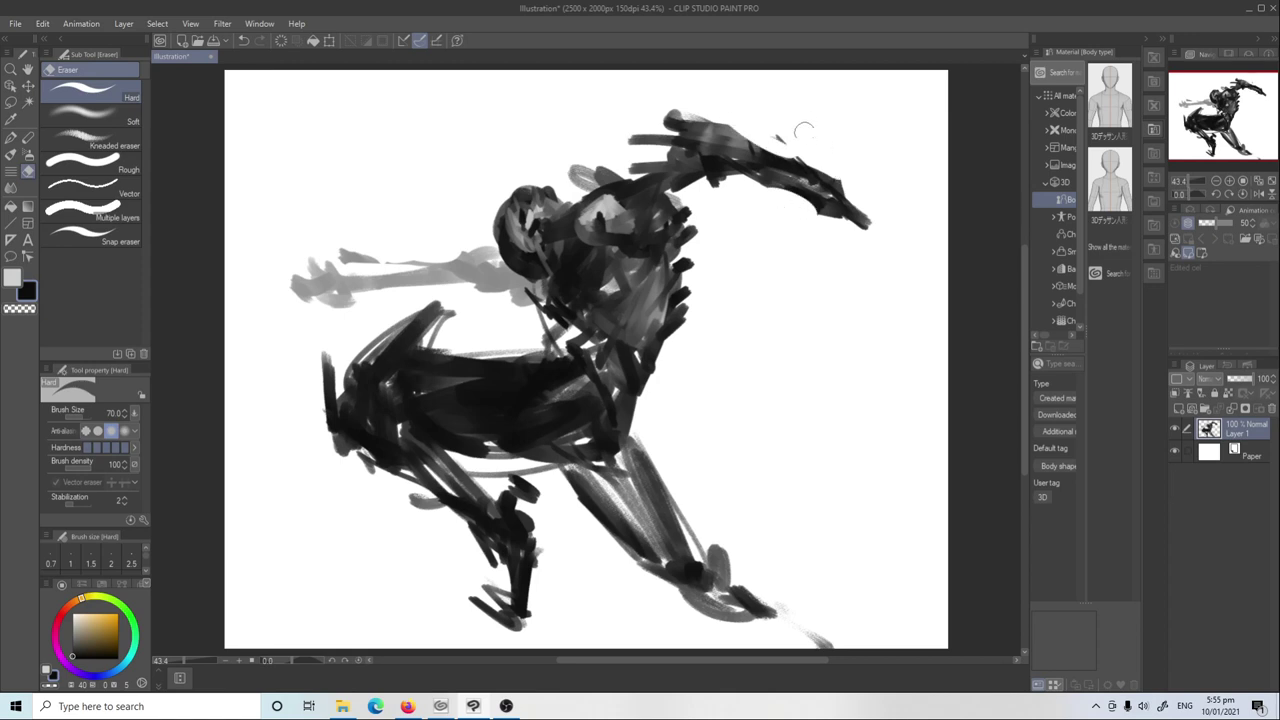
key(b)
drag(816, 186, 760, 158)
mouse_move(708, 120)
mouse_down()
mouse_move(779, 141)
mouse_move(798, 182)
mouse_move(790, 174)
mouse_move(790, 218)
mouse_up()
Paint grey and dark strokes across the chest
key(x)
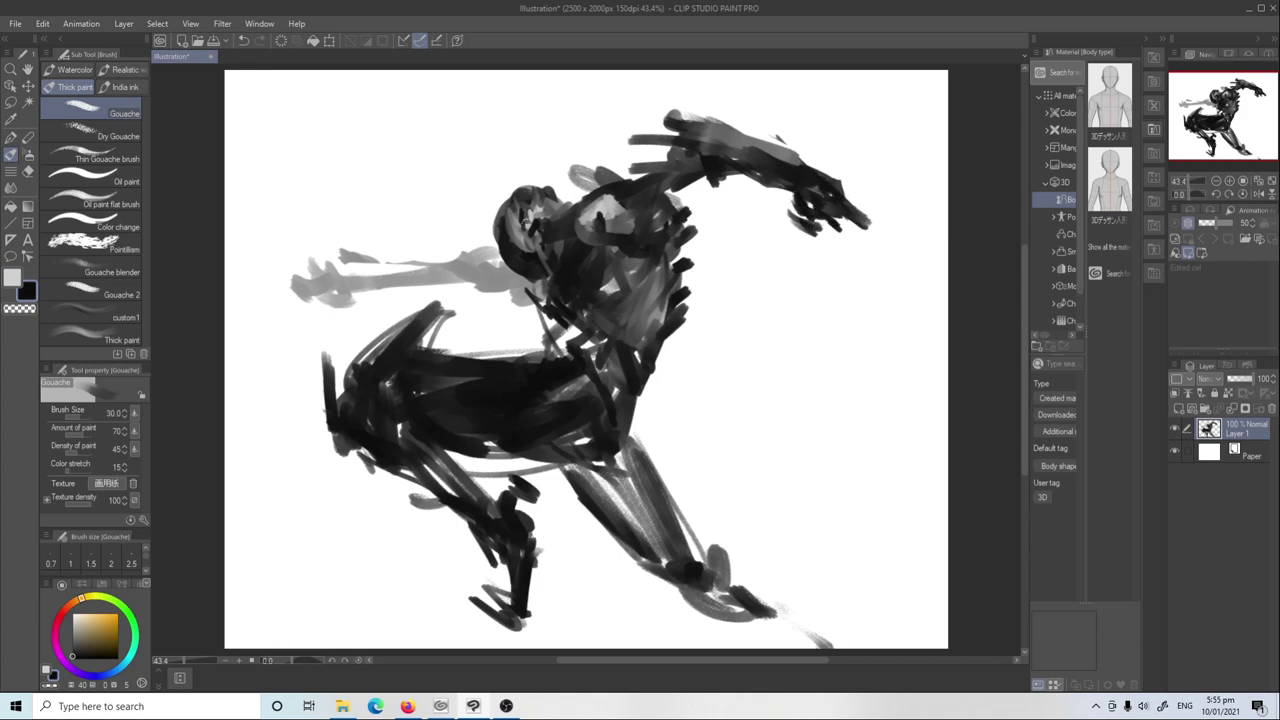
key(x)
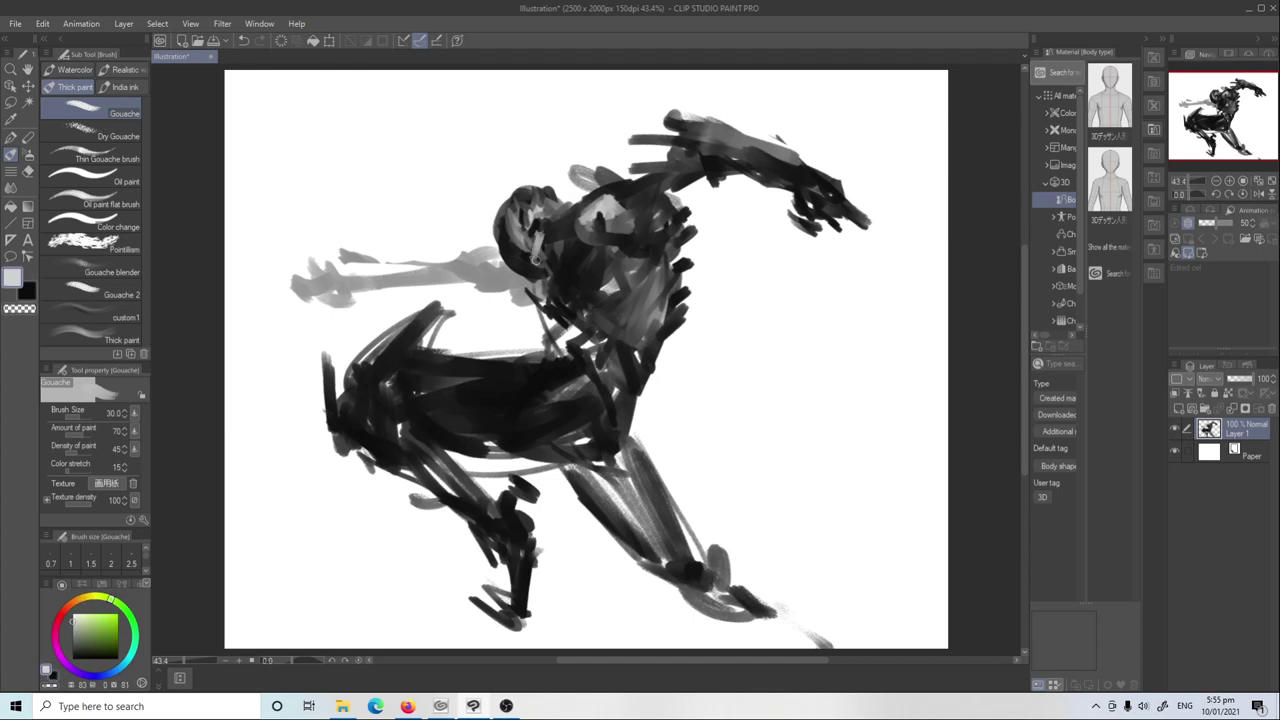
key(x)
key(x)
key(x)
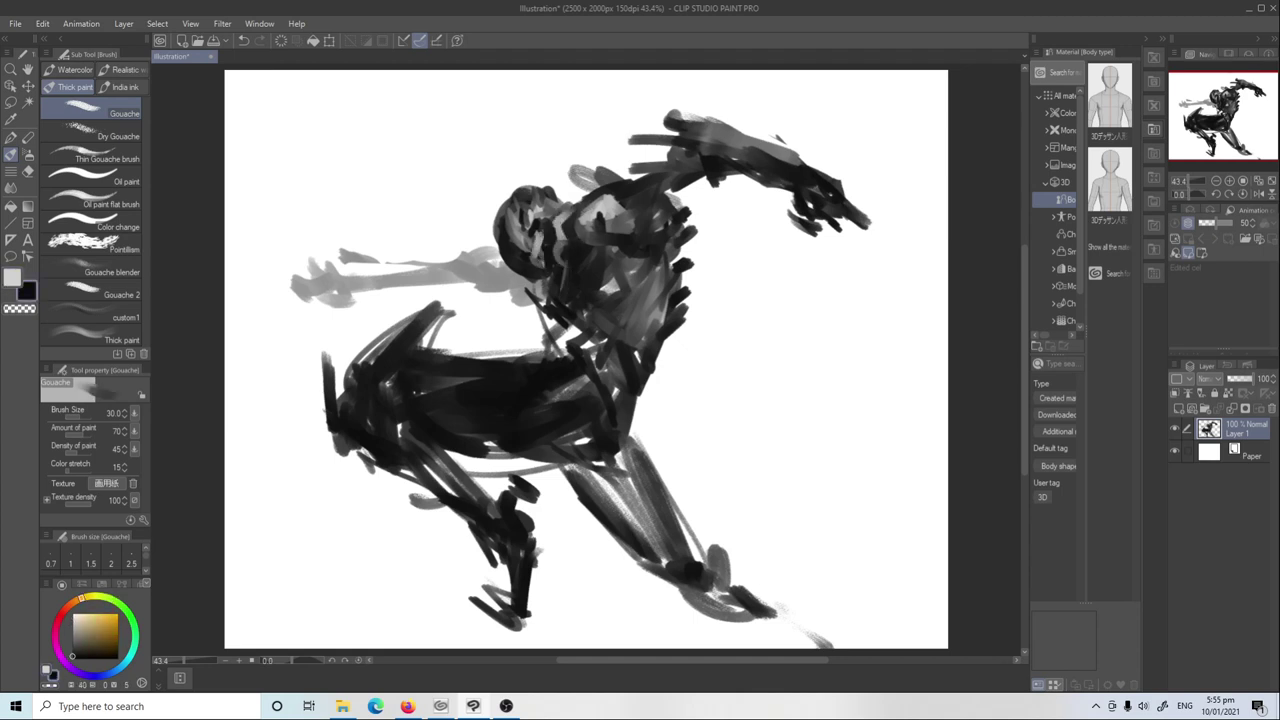
key(x)
drag(558, 302, 580, 246)
key(x)
mouse_move(620, 205)
mouse_down()
mouse_move(585, 255)
mouse_move(615, 236)
mouse_up()
key(x)
Sample a dark brownish colour from the painting and repaint the chest with light strokes
alt+click(604, 222)
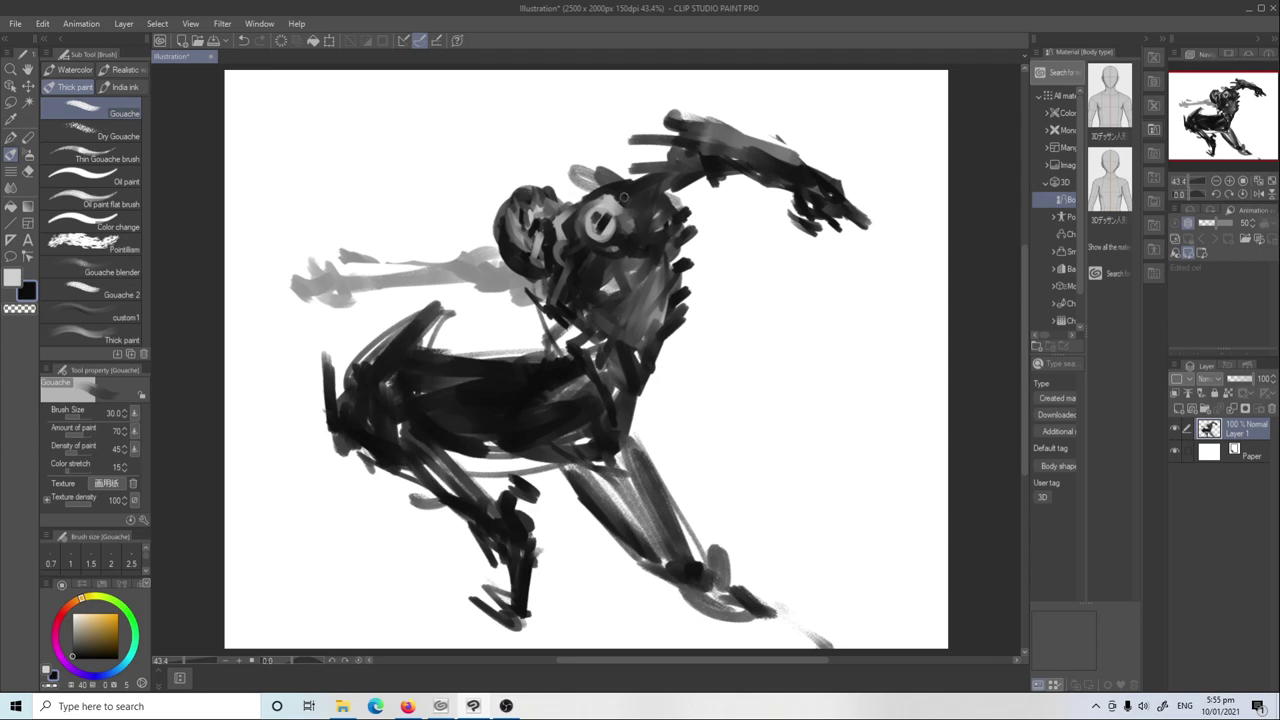
key(x)
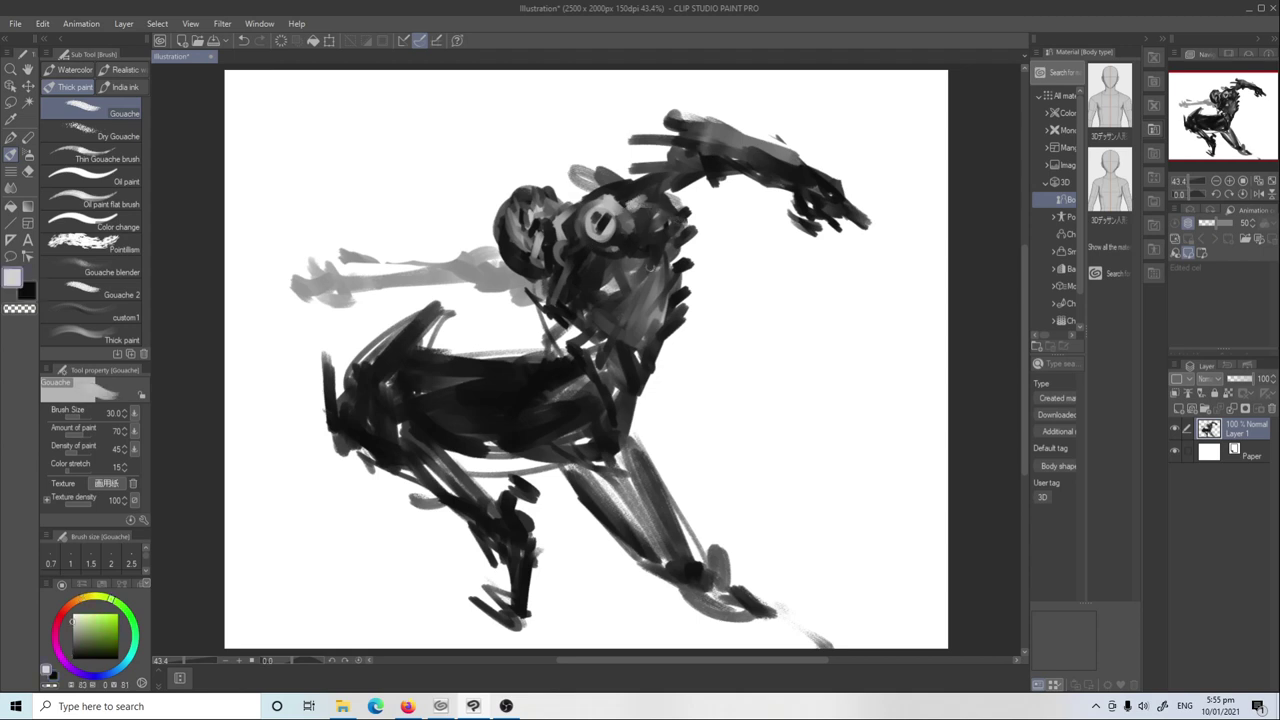
mouse_move(620, 285)
mouse_down()
mouse_move(585, 320)
mouse_move(583, 291)
mouse_move(560, 305)
mouse_move(580, 312)
mouse_move(565, 265)
mouse_move(590, 308)
mouse_move(563, 305)
mouse_move(560, 326)
mouse_move(586, 301)
mouse_up()
key(x)
key(x)
key(x)
key(x)
key(x)
key(x)
key(x)
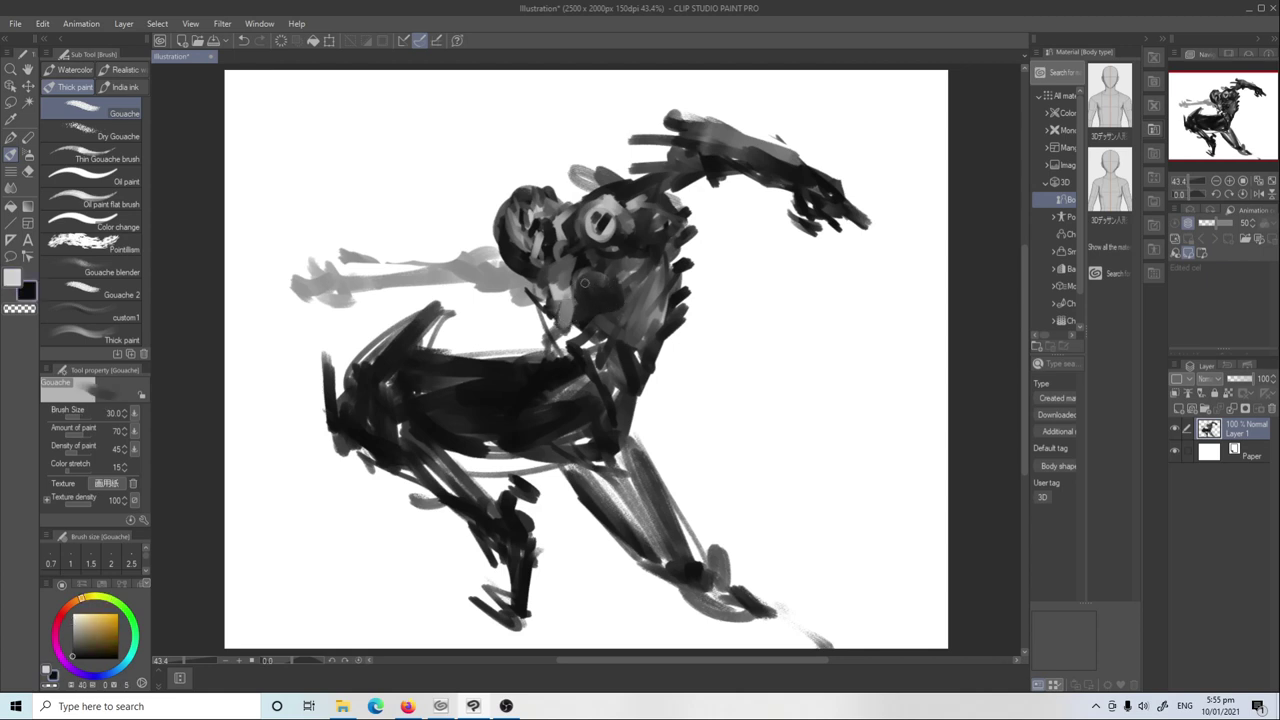
key(x)
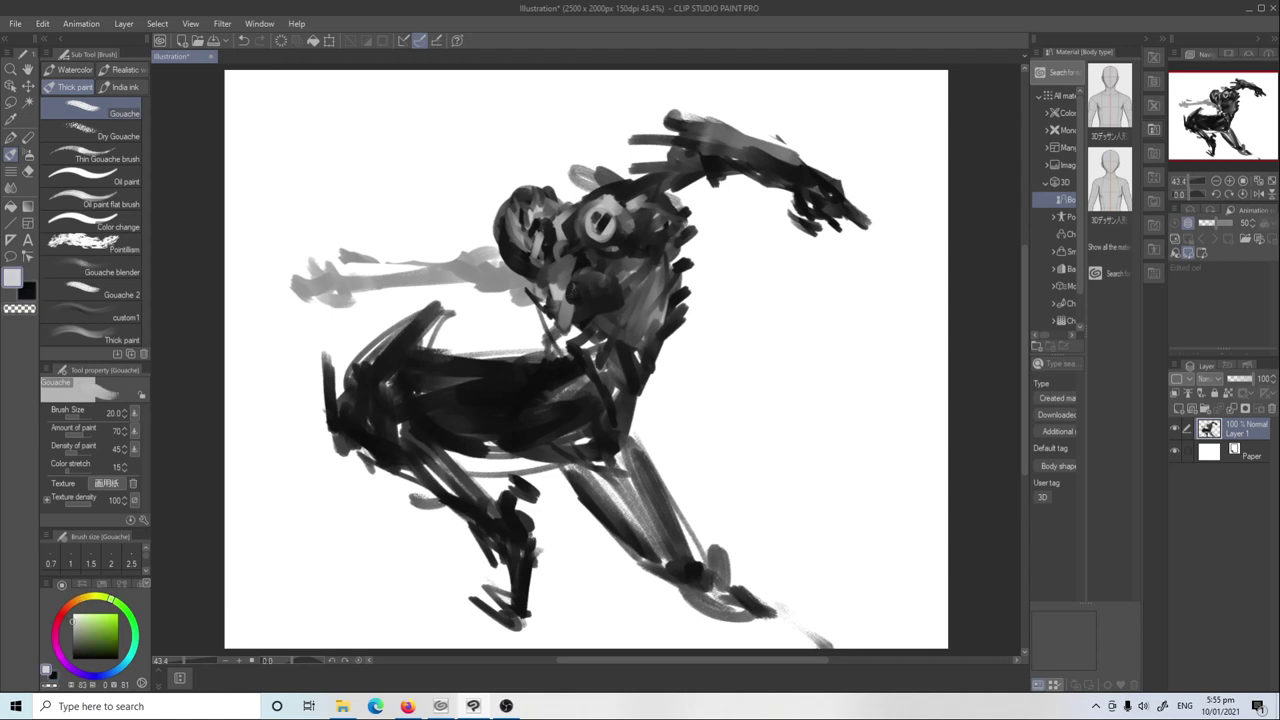
key(x)
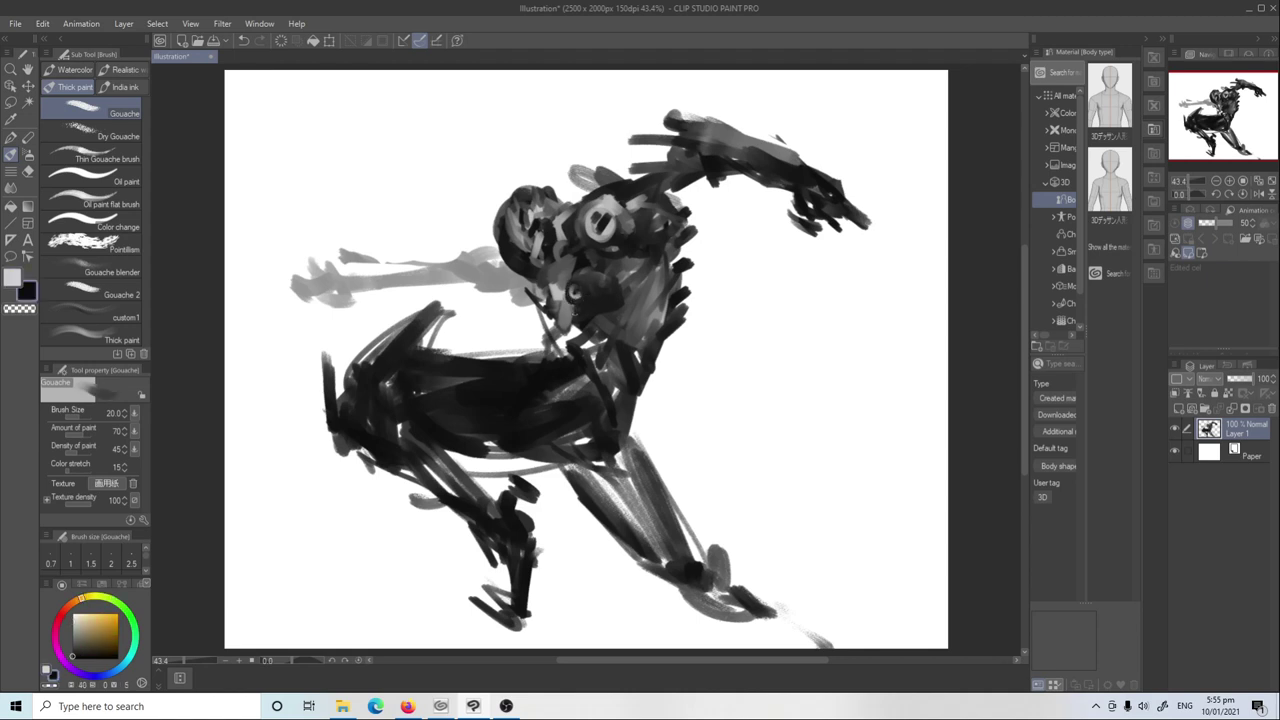
key(x)
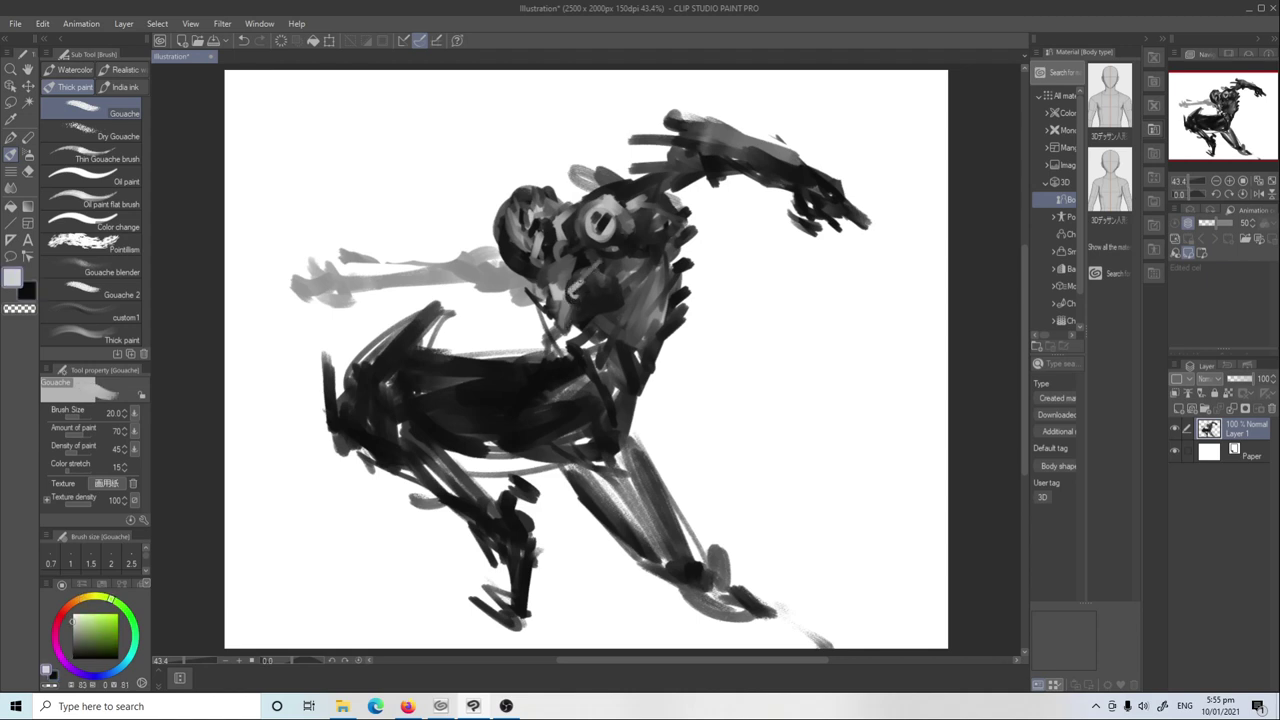
key(x)
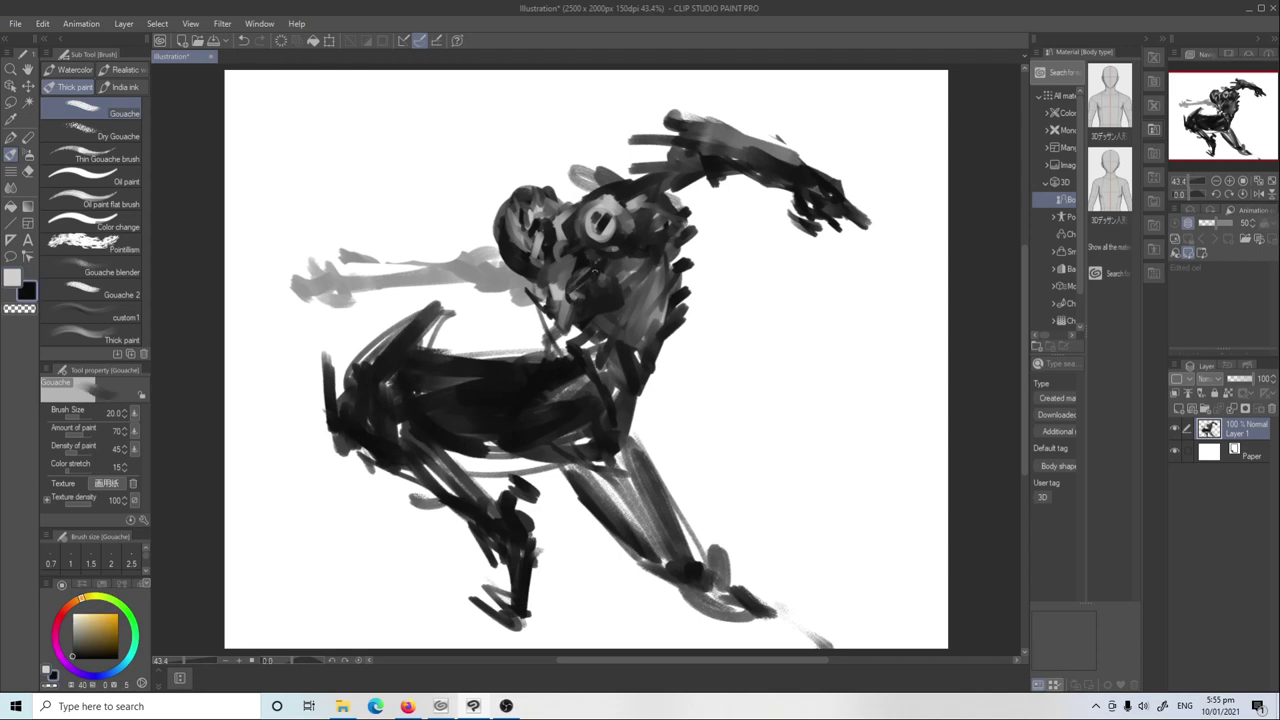
key(x)
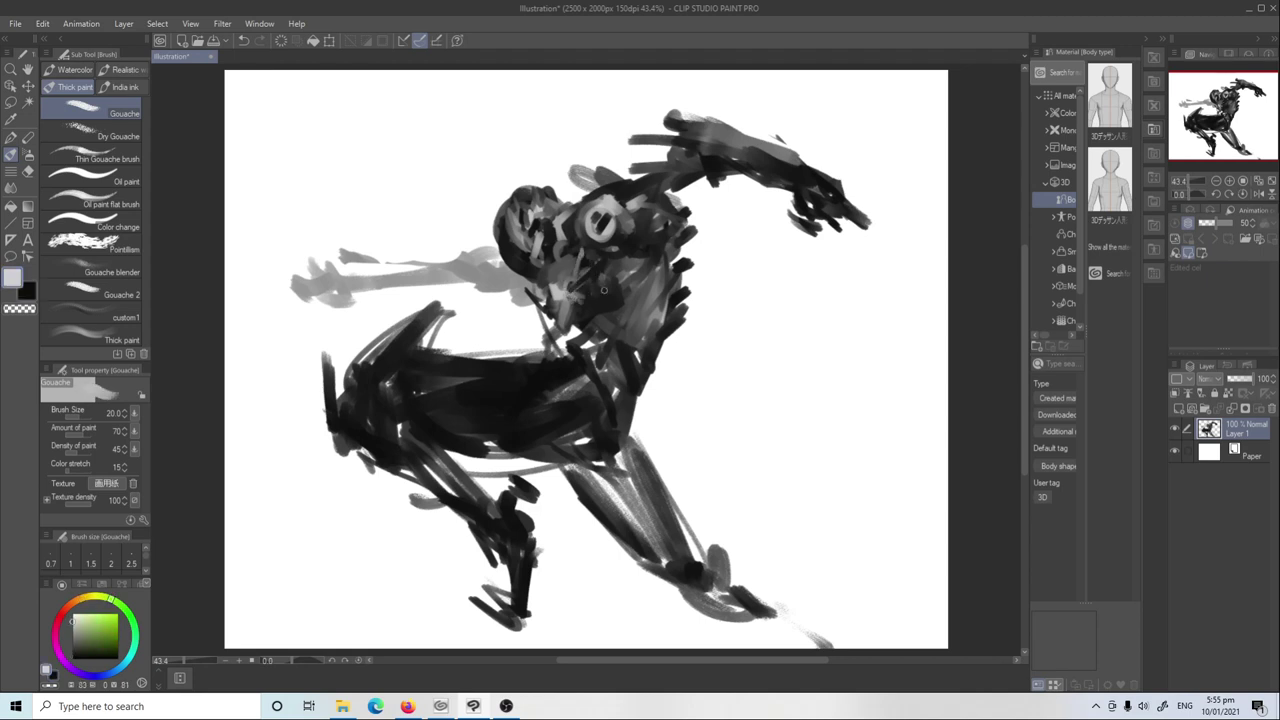
In a dark warm shade, paint the neck, head's back edge and shoulder, then grey torso strokes
click(72, 656)
drag(543, 254, 532, 296)
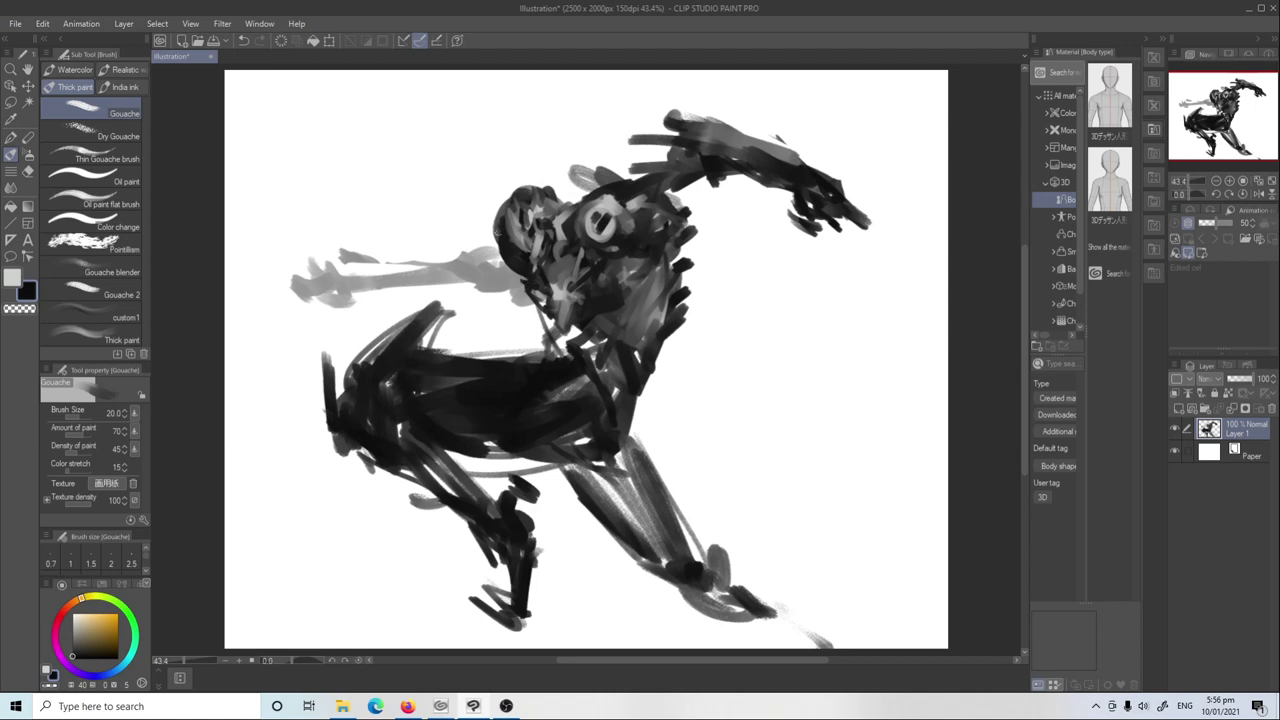
drag(497, 207, 499, 237)
key(ctrl+z)
mouse_move(584, 205)
mouse_down()
mouse_move(566, 188)
mouse_move(620, 165)
mouse_up()
key(bracketright)
key(bracketright)
key(bracketright)
mouse_move(633, 318)
mouse_down()
mouse_move(600, 332)
mouse_move(596, 355)
mouse_up()
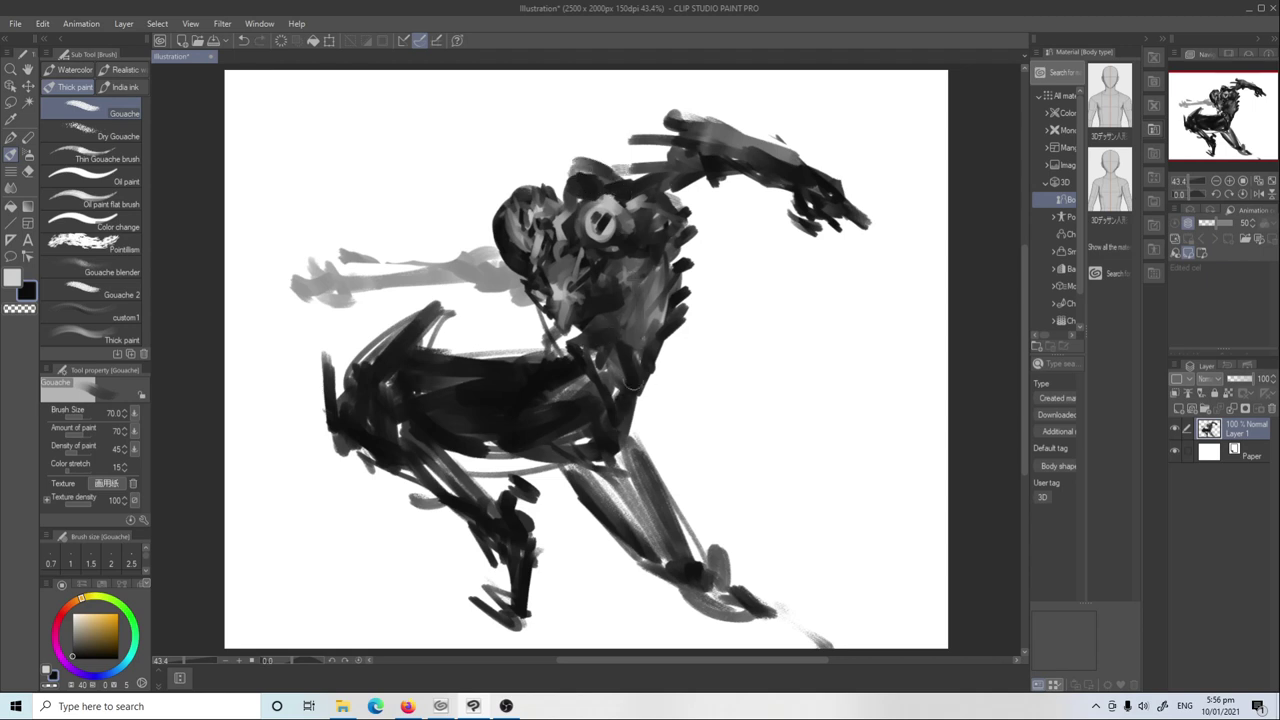
Paint light grey and dark brownish-grey strokes on the torso with the ABRUSH2 watercolour brush at size 150
click(75, 69)
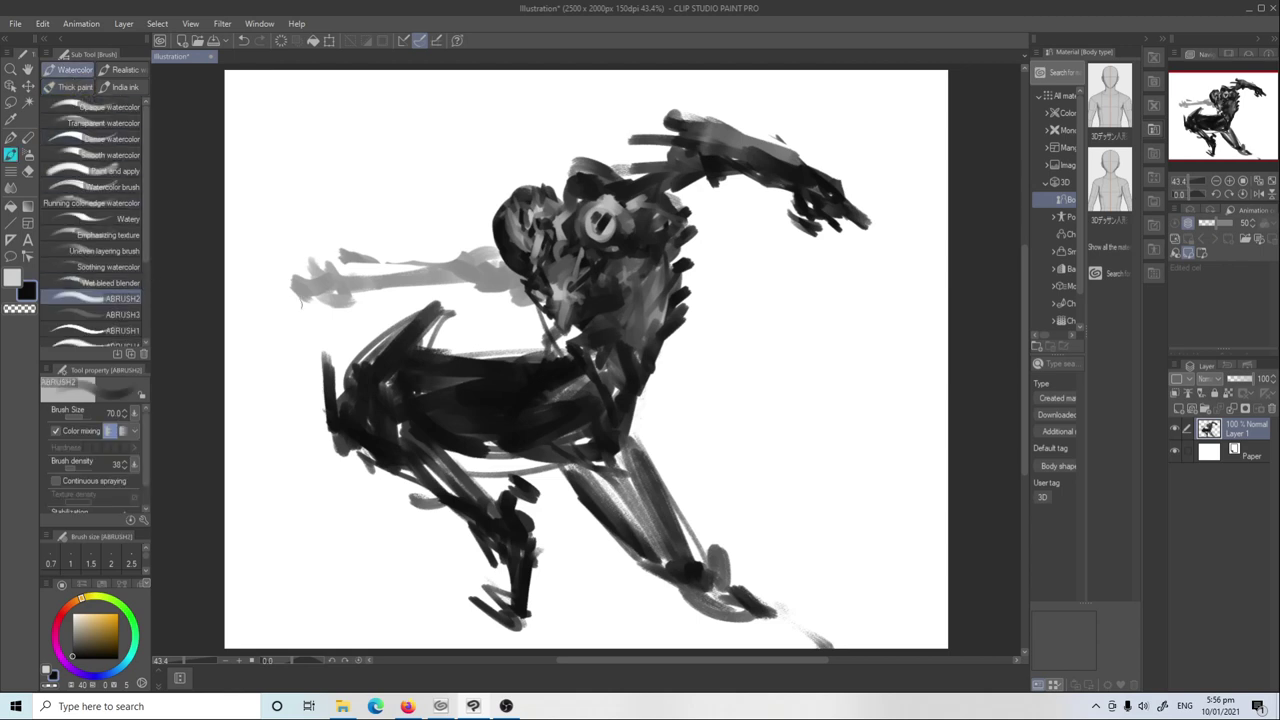
scroll(143, 261, down, 3)
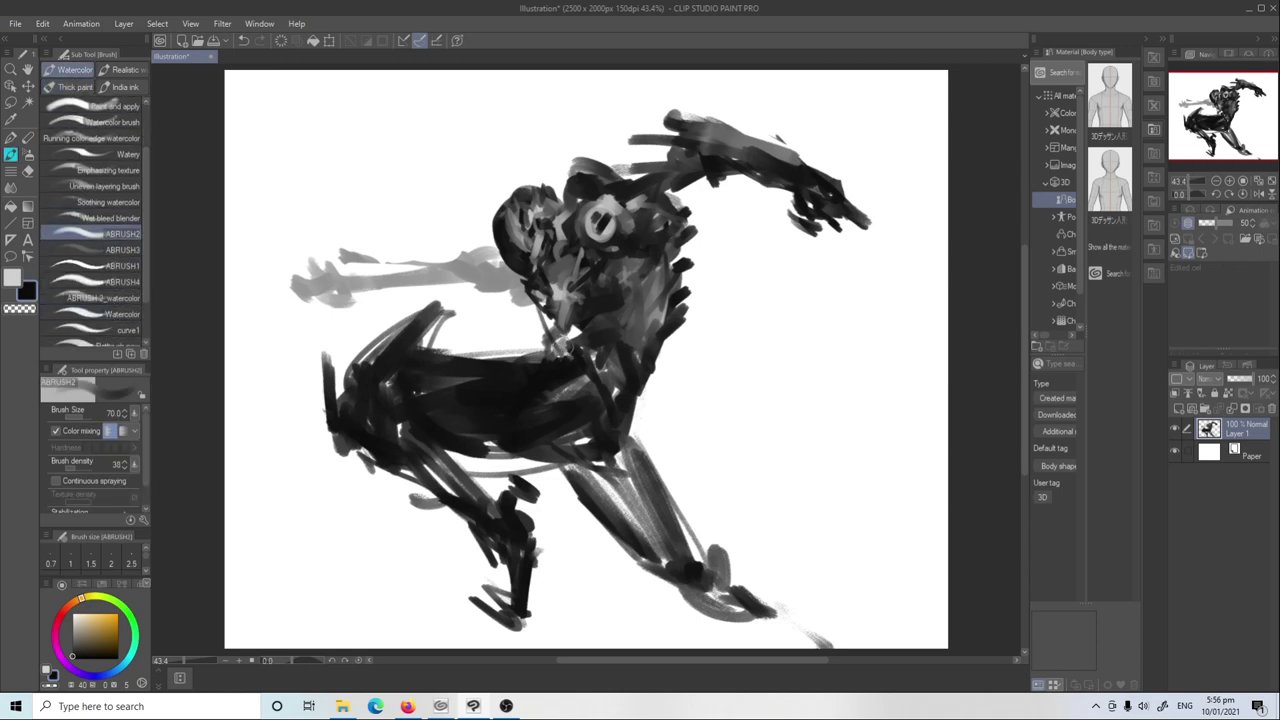
alt+click(640, 272)
mouse_move(640, 280)
mouse_down()
mouse_move(612, 318)
mouse_move(640, 310)
mouse_up()
alt+click(645, 288)
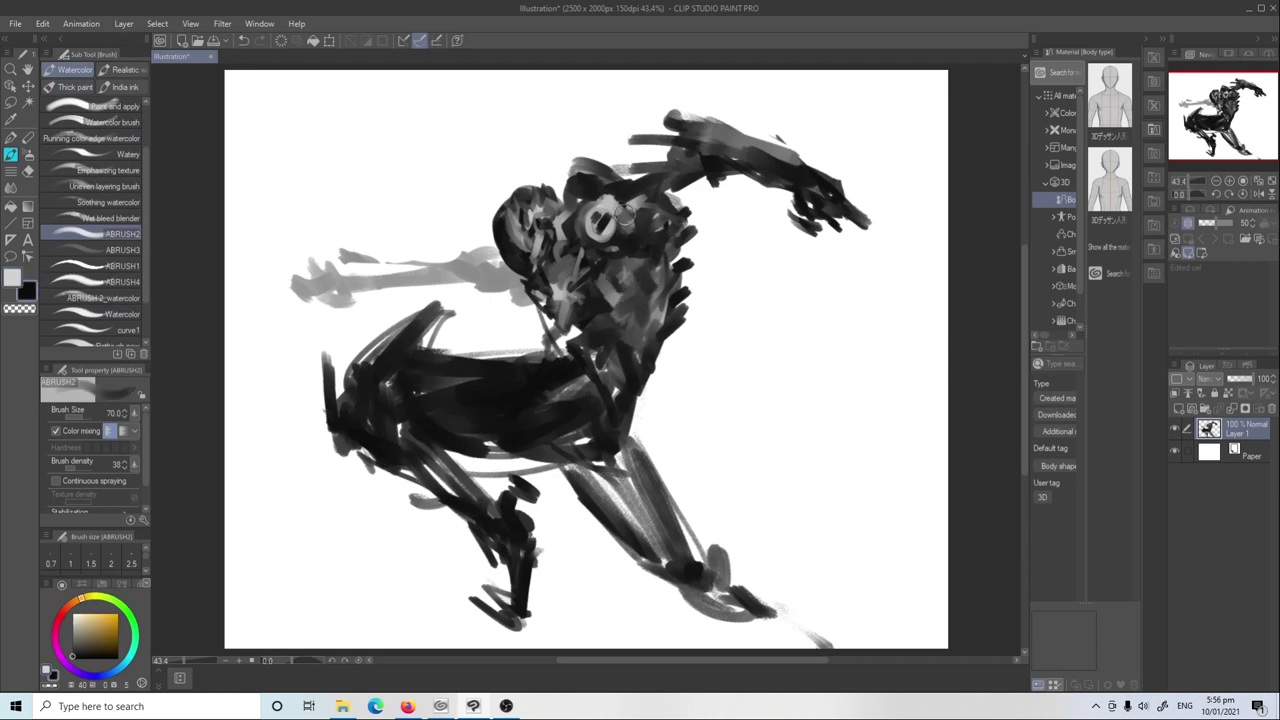
drag(650, 212, 618, 228)
Soften the dark thigh streaks with light greenish-grey strokes
alt+click(647, 226)
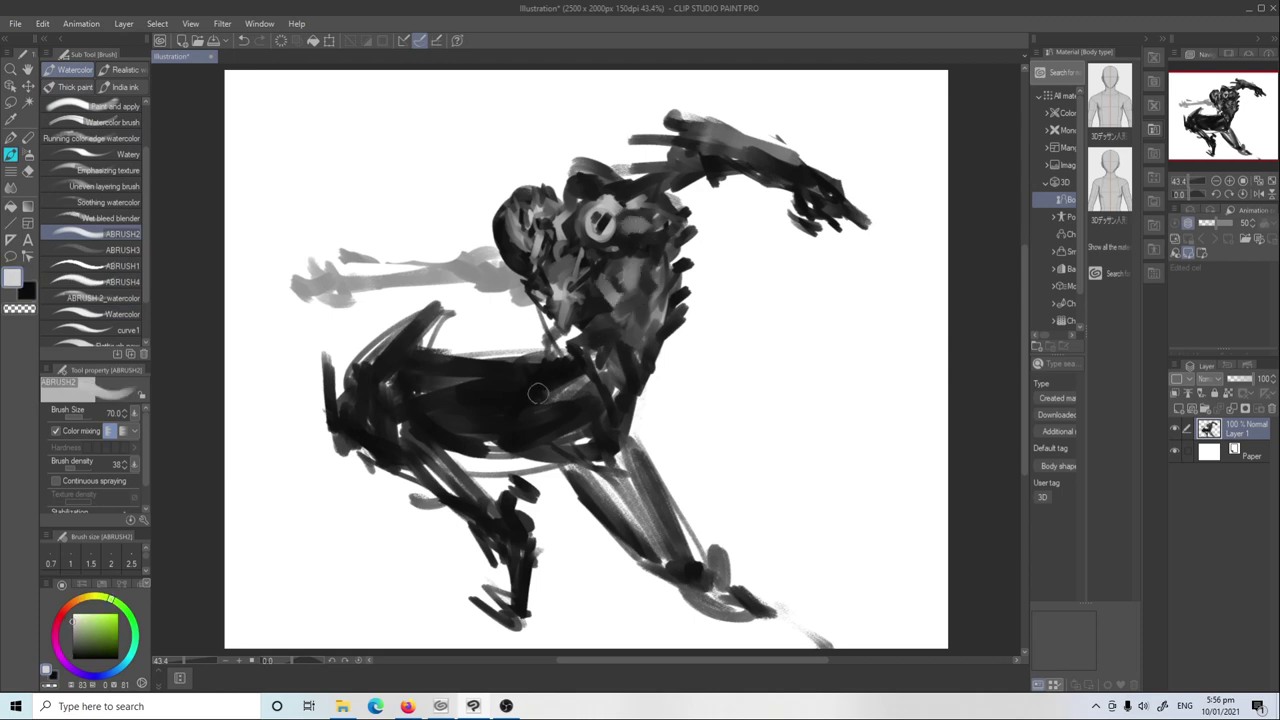
drag(592, 466, 622, 526)
drag(634, 430, 642, 532)
key(ctrl+z)
drag(600, 456, 645, 532)
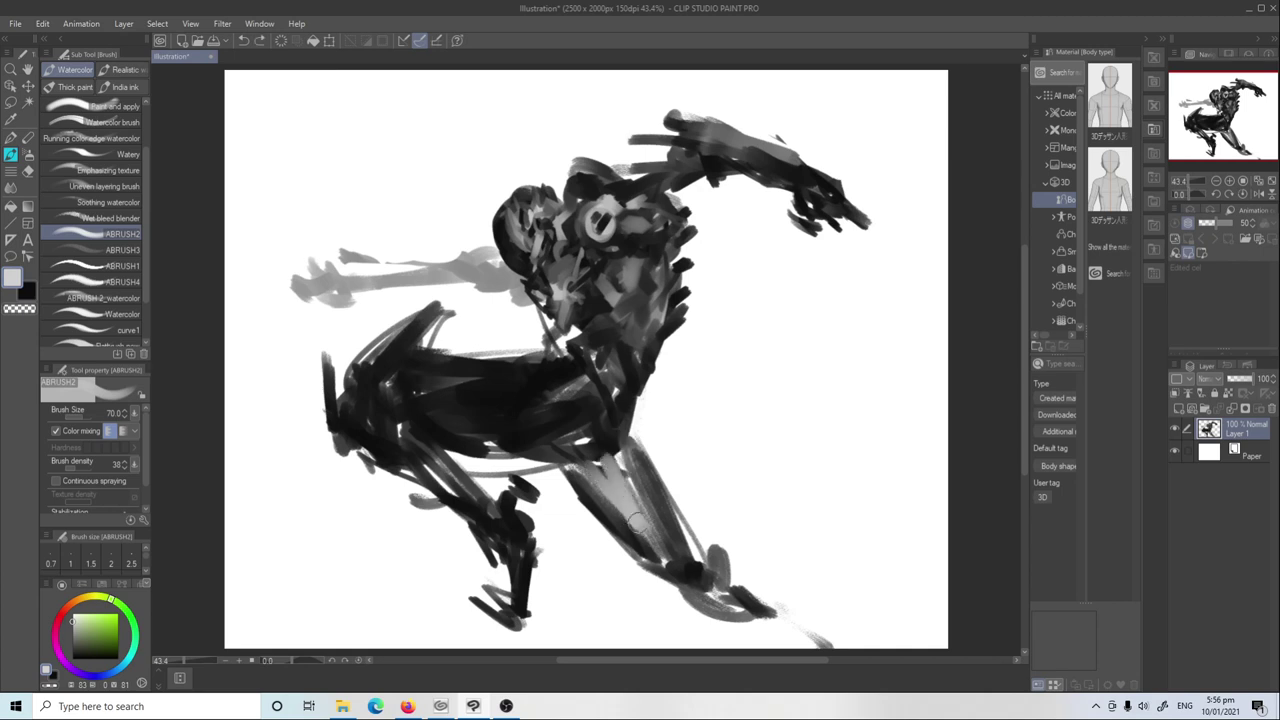
mouse_move(630, 438)
mouse_down()
mouse_move(613, 496)
mouse_move(640, 540)
mouse_move(600, 515)
mouse_move(590, 490)
mouse_up()
alt+click(613, 496)
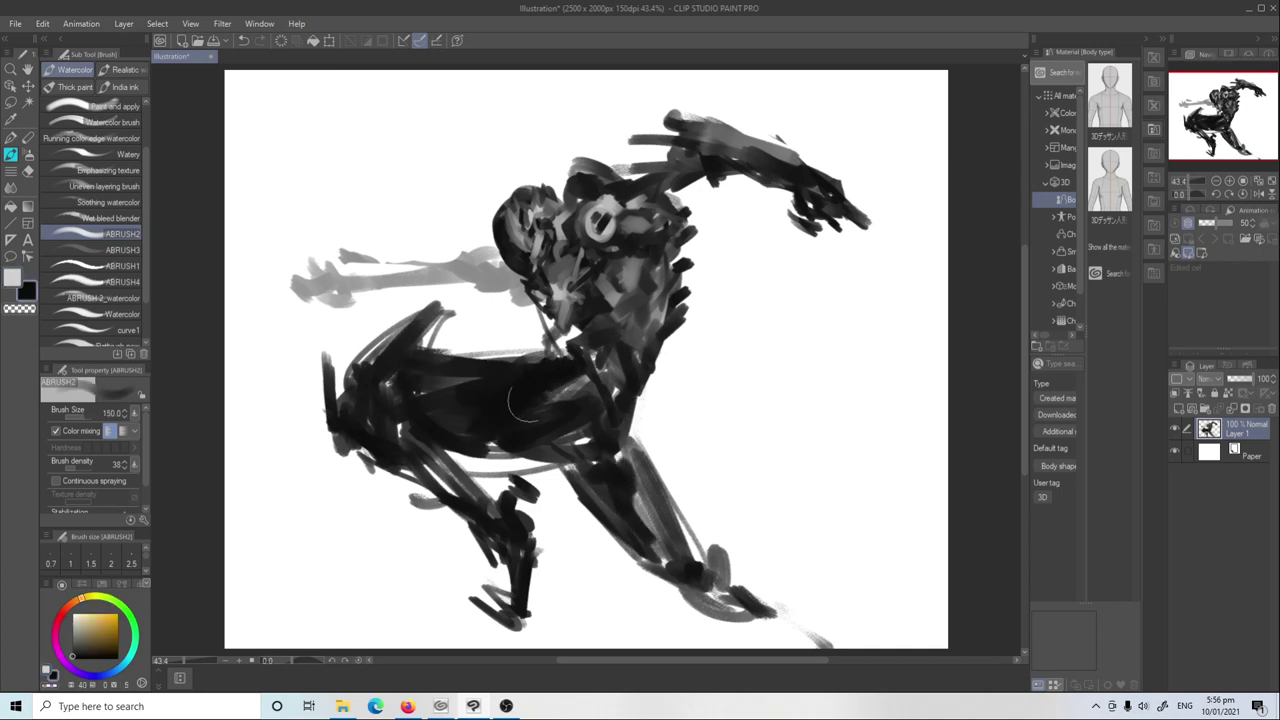
Lay broad light grey blotches over the torso, then restate darks with near-black
drag(555, 375, 493, 425)
drag(560, 365, 460, 420)
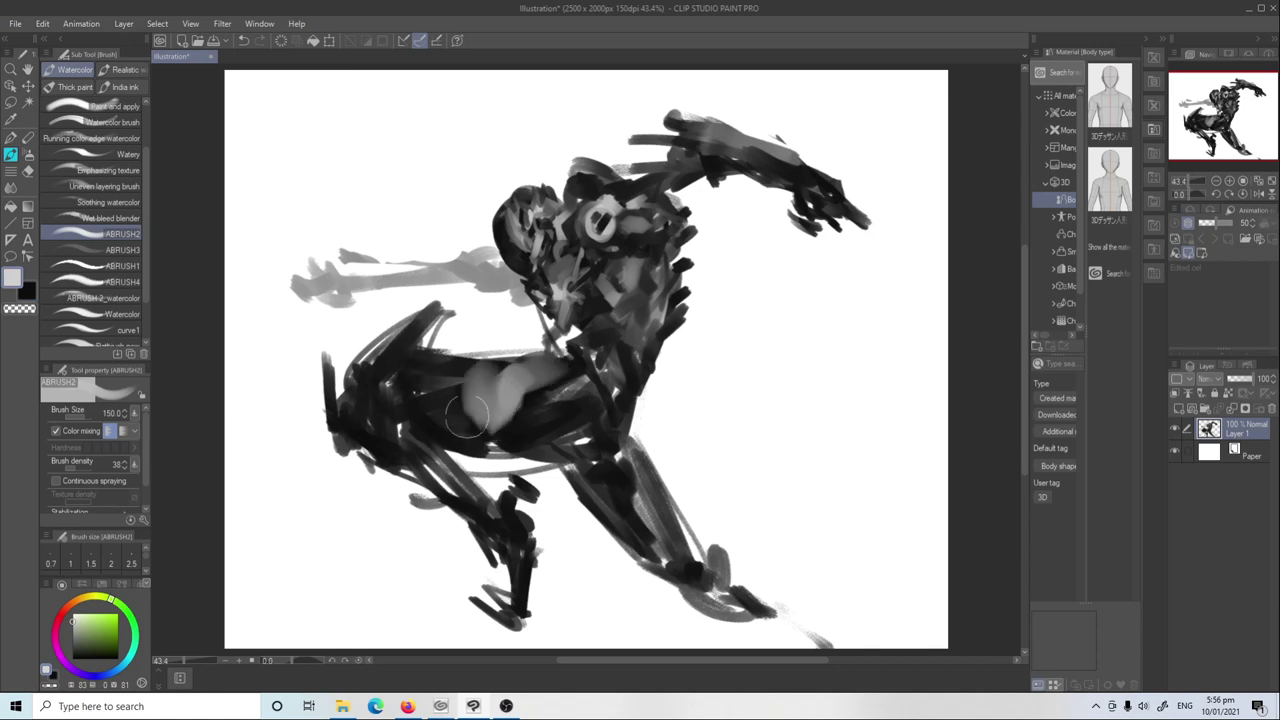
mouse_move(450, 360)
mouse_down()
mouse_move(452, 395)
mouse_move(540, 430)
mouse_move(530, 480)
mouse_up()
alt+click(490, 430)
drag(510, 400, 460, 445)
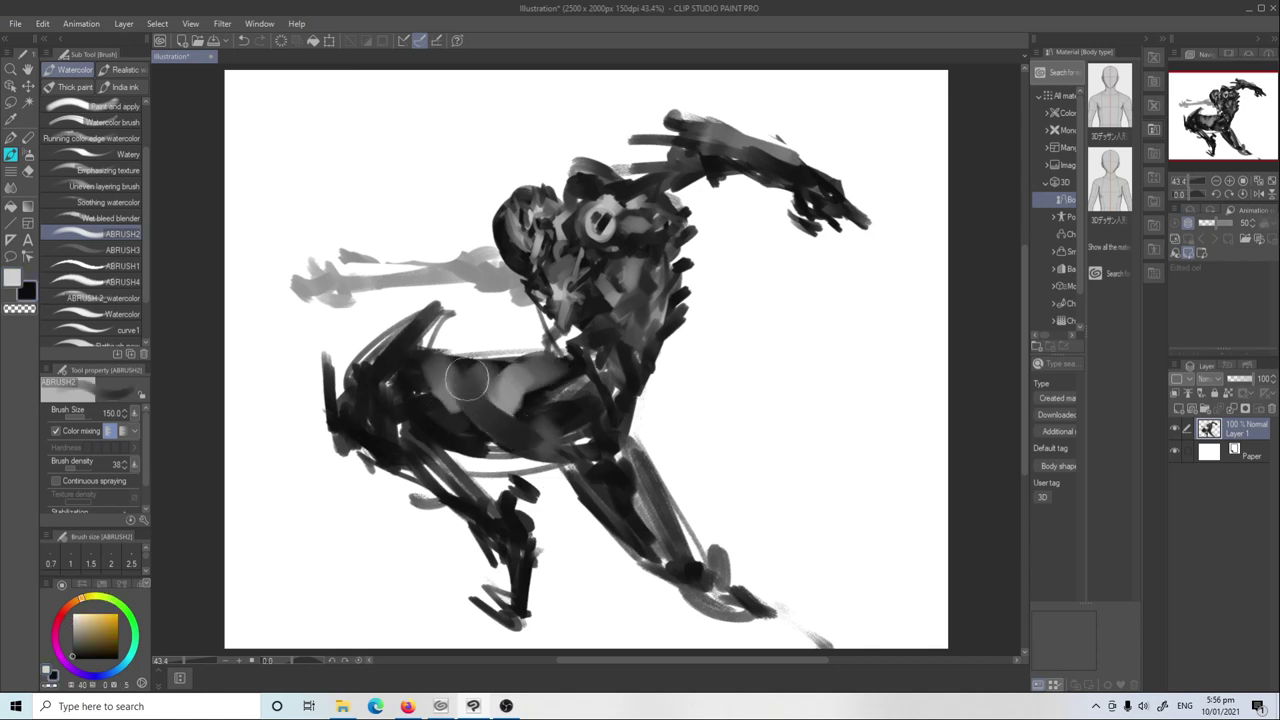
mouse_move(490, 370)
mouse_down()
mouse_move(478, 420)
mouse_move(440, 400)
mouse_up()
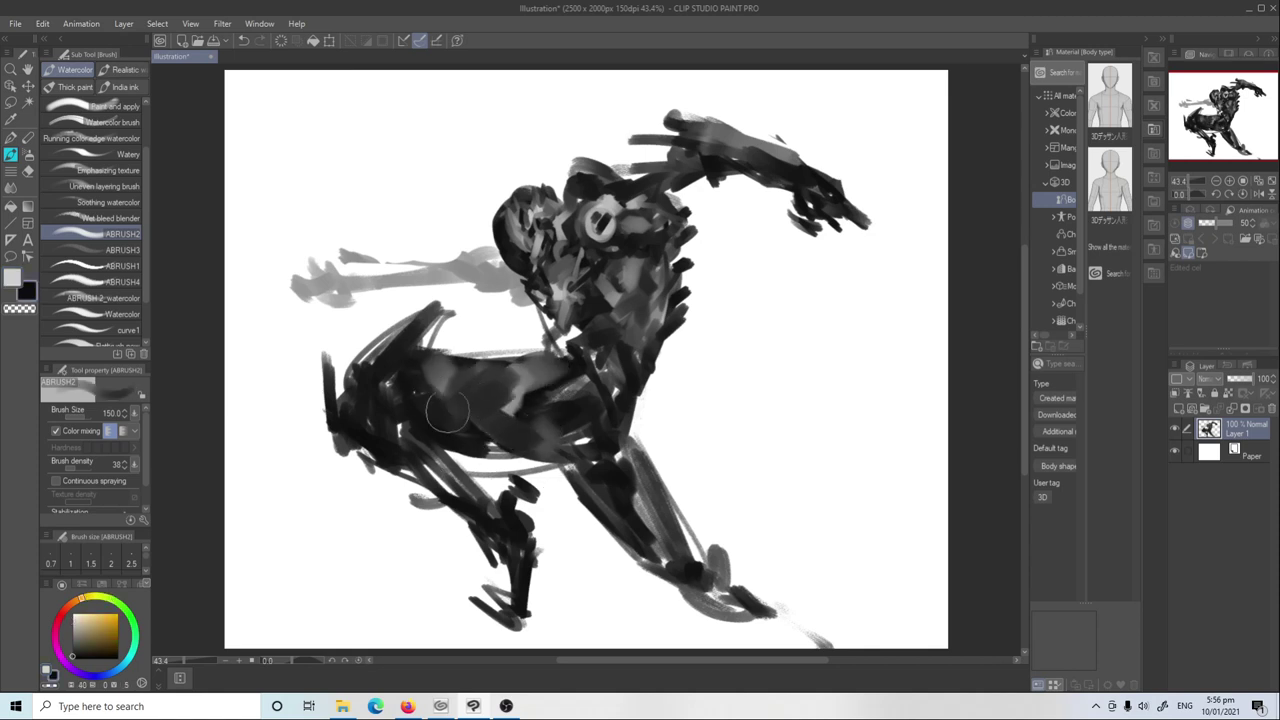
click(70, 87)
Reduce the Gouache brush to about size 17 and toggle between light grey and black
drag(690, 260, 690, 243)
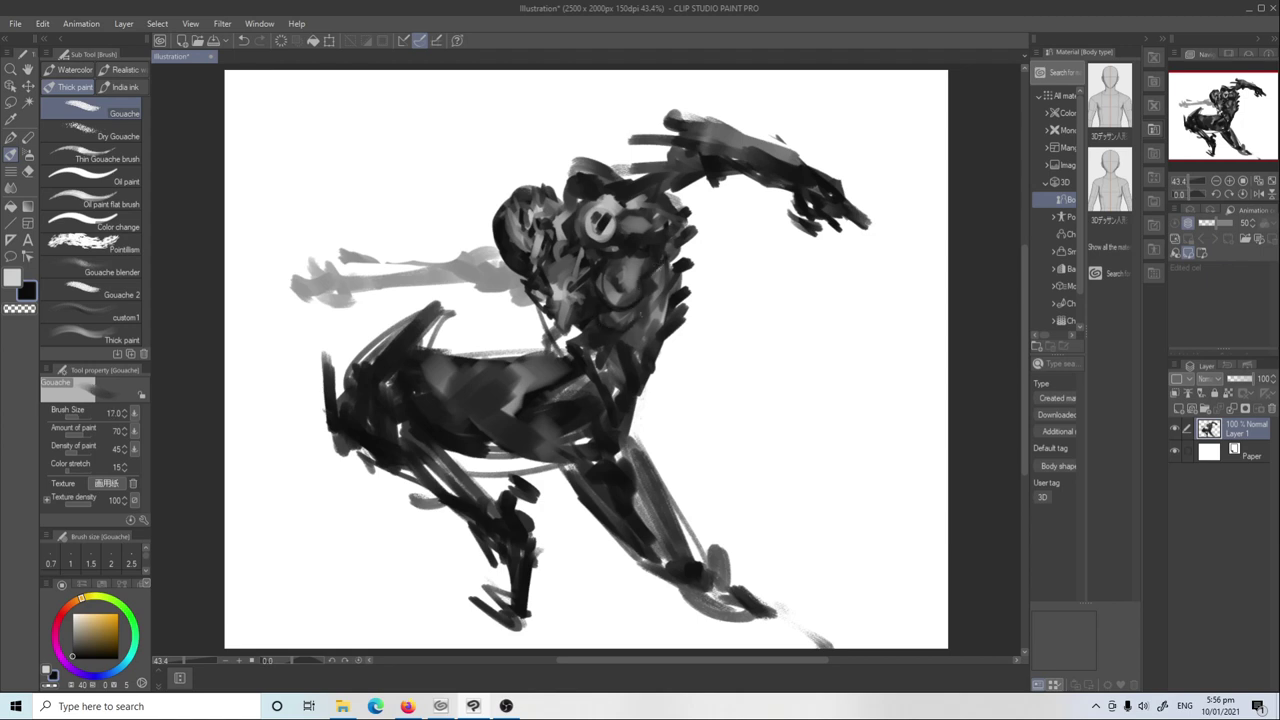
key(x)
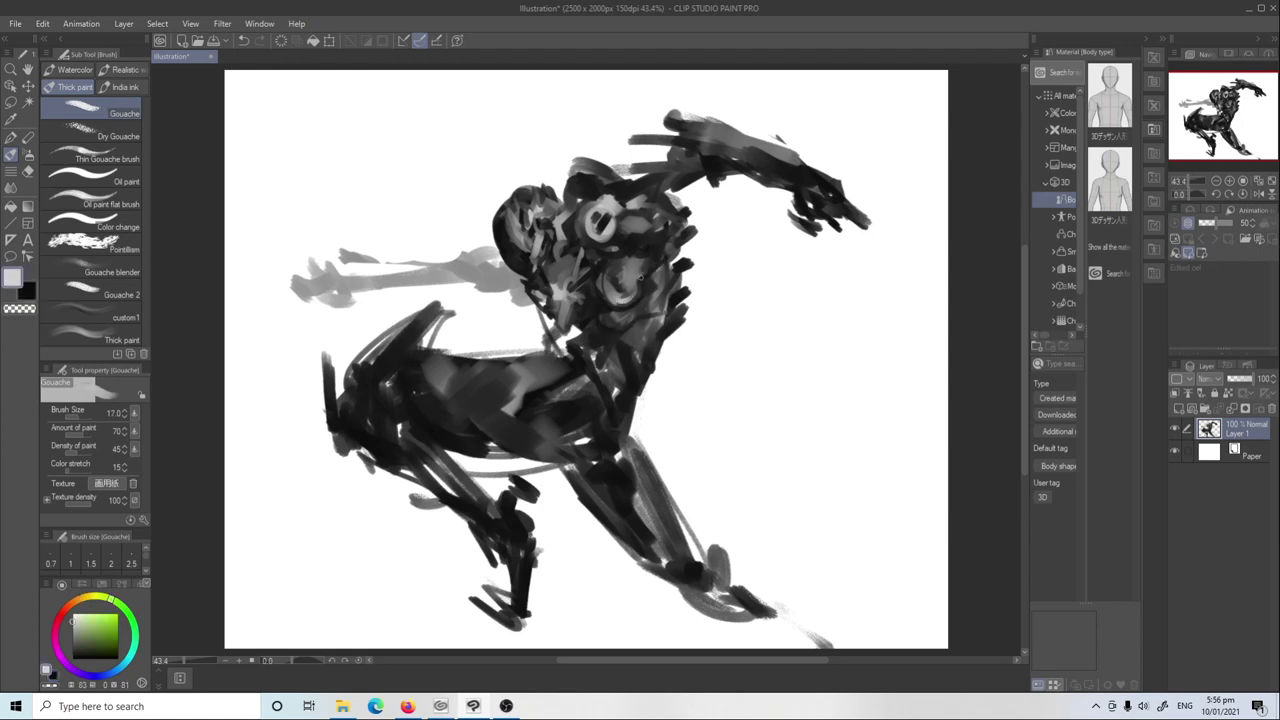
key(x)
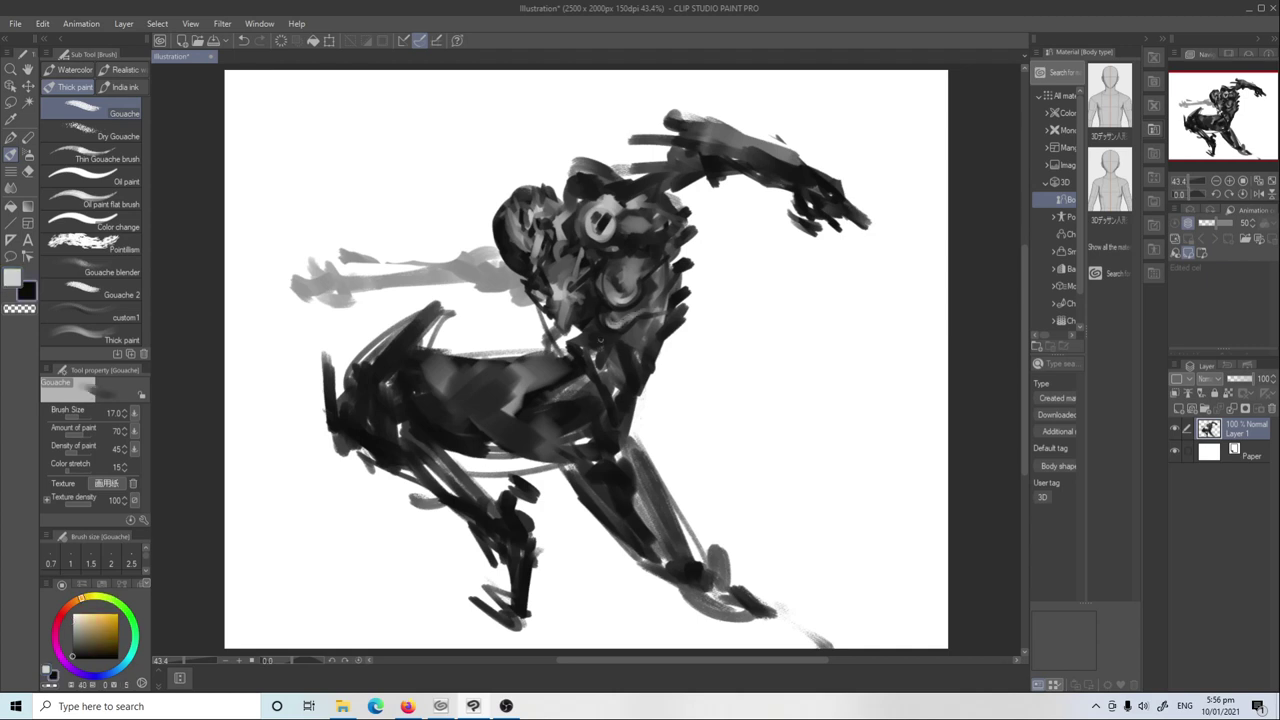
key(x)
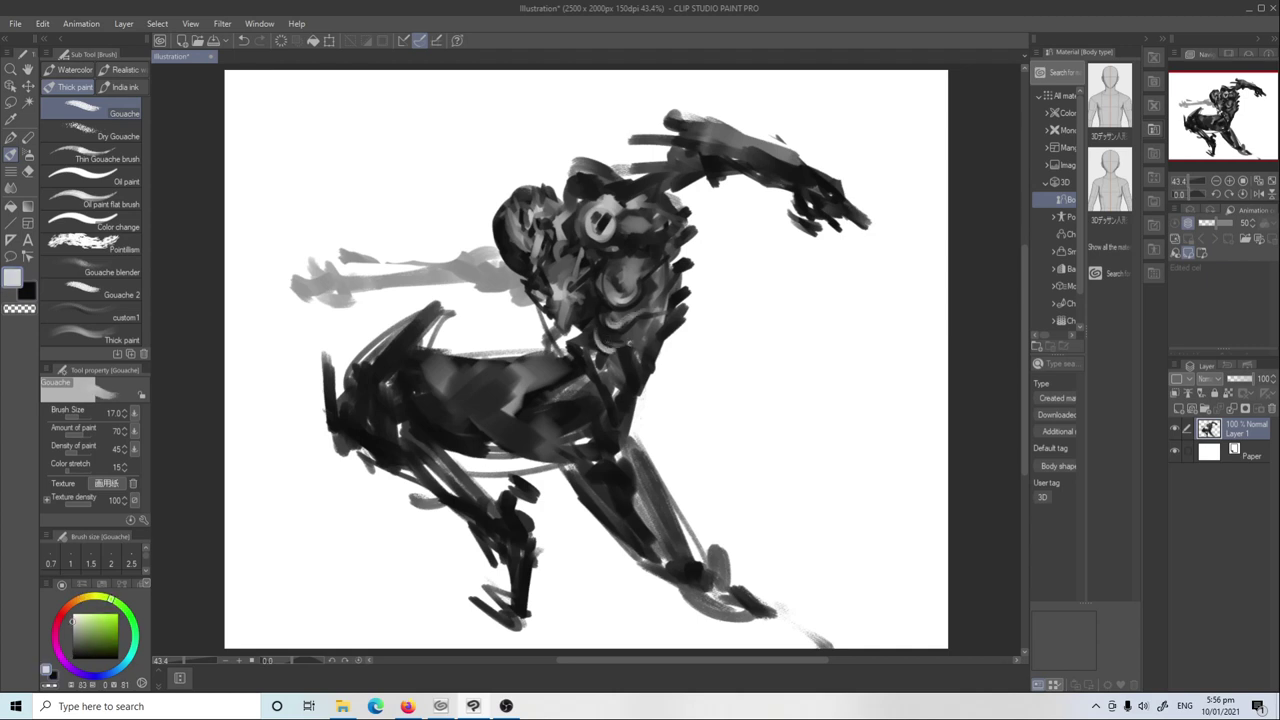
key(x)
key(x)
Dab a grey chest highlight and dark accents at the head top, lower-right foot and left arm
drag(624, 222, 652, 242)
drag(628, 190, 648, 172)
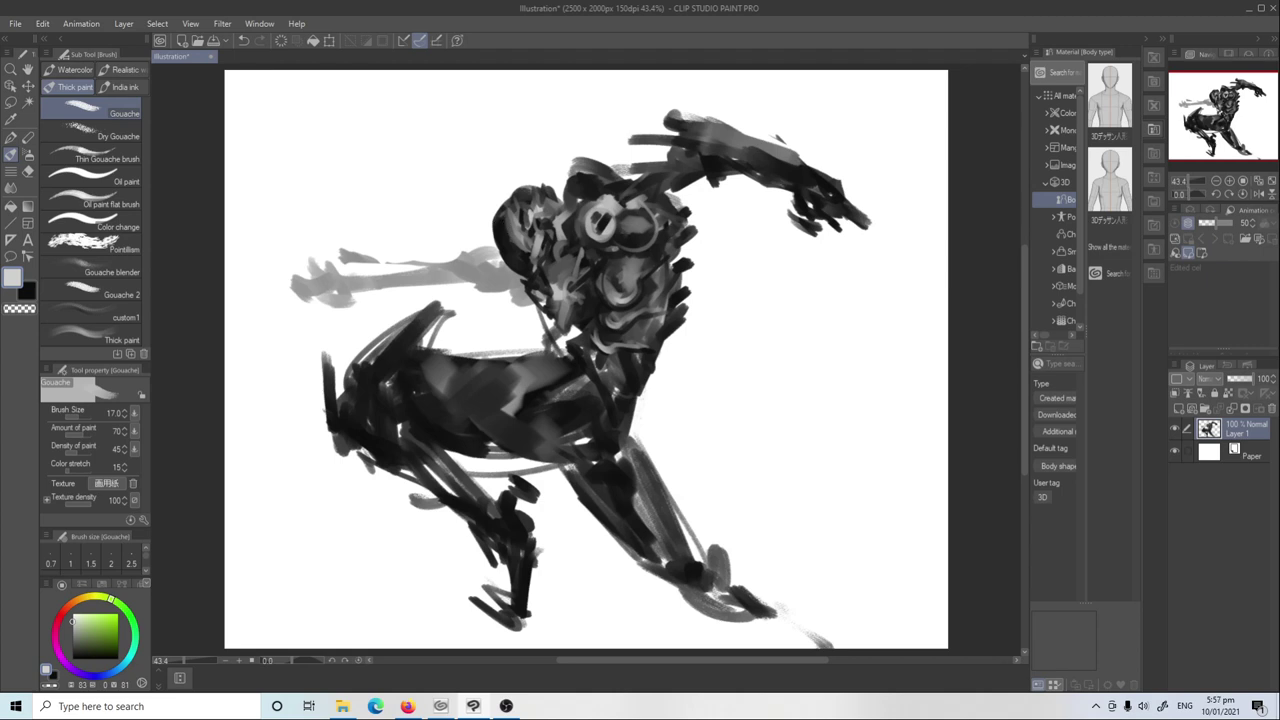
drag(755, 620, 806, 642)
key(x)
drag(690, 602, 818, 648)
mouse_move(334, 304)
mouse_down()
mouse_move(372, 270)
mouse_move(296, 292)
mouse_move(358, 284)
mouse_move(300, 265)
mouse_move(372, 262)
mouse_up()
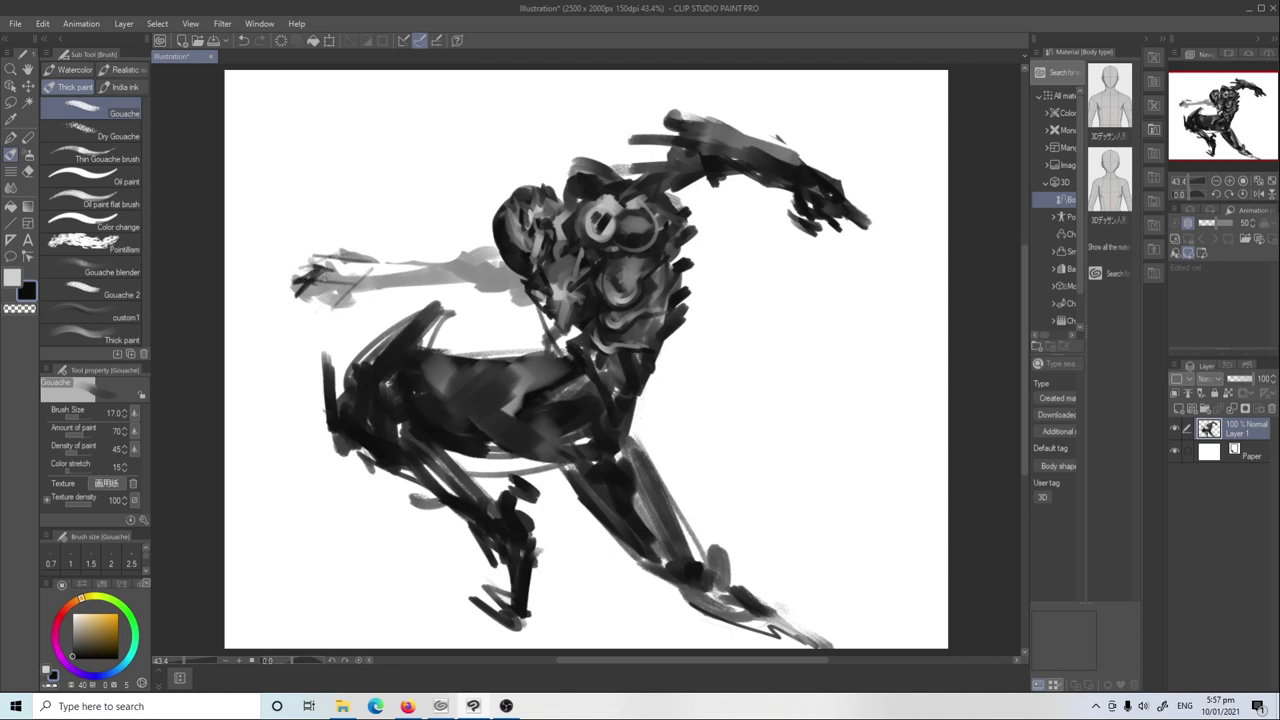
Enlarge the brush to size 30 and try light grey strokes around the left hand, undoing misfires
drag(252, 358, 571, 128)
key(ctrl+z)
key(bracketright)
alt+click(330, 290)
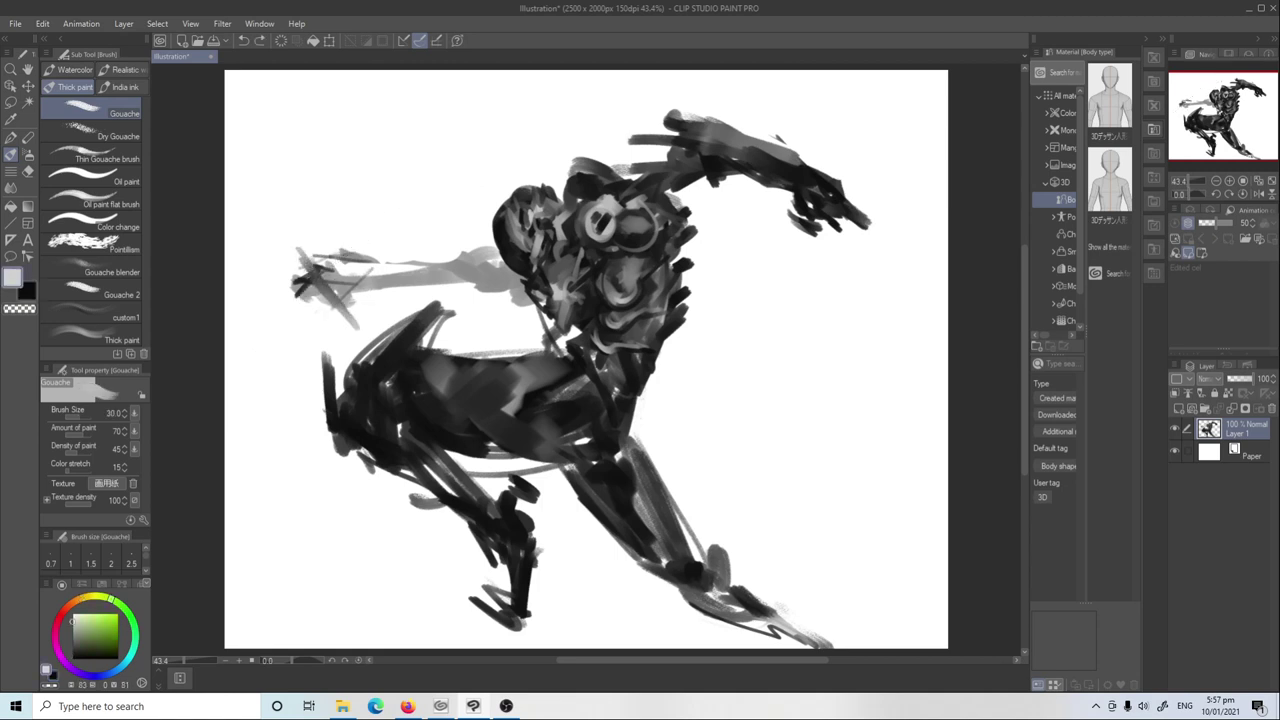
drag(355, 325, 255, 88)
key(ctrl+z)
drag(278, 222, 345, 300)
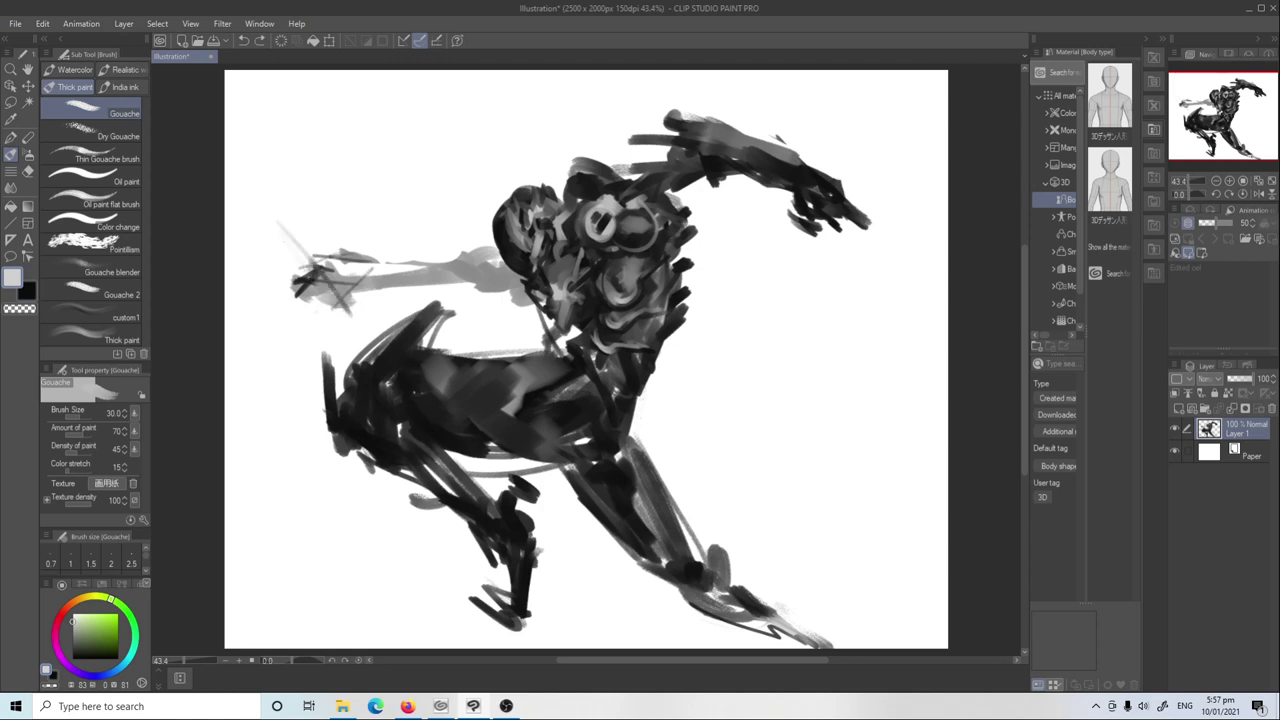
mouse_move(292, 258)
mouse_down()
mouse_move(335, 310)
mouse_move(352, 268)
mouse_move(322, 246)
mouse_move(340, 234)
mouse_up()
key(ctrl+z)
Paint grey and black diagonal motion streaks over, above and below the left hand
mouse_move(340, 278)
mouse_down()
mouse_move(314, 258)
mouse_move(330, 256)
mouse_move(335, 282)
mouse_move(346, 236)
mouse_up()
key(x)
drag(276, 267, 468, 194)
drag(300, 245, 418, 228)
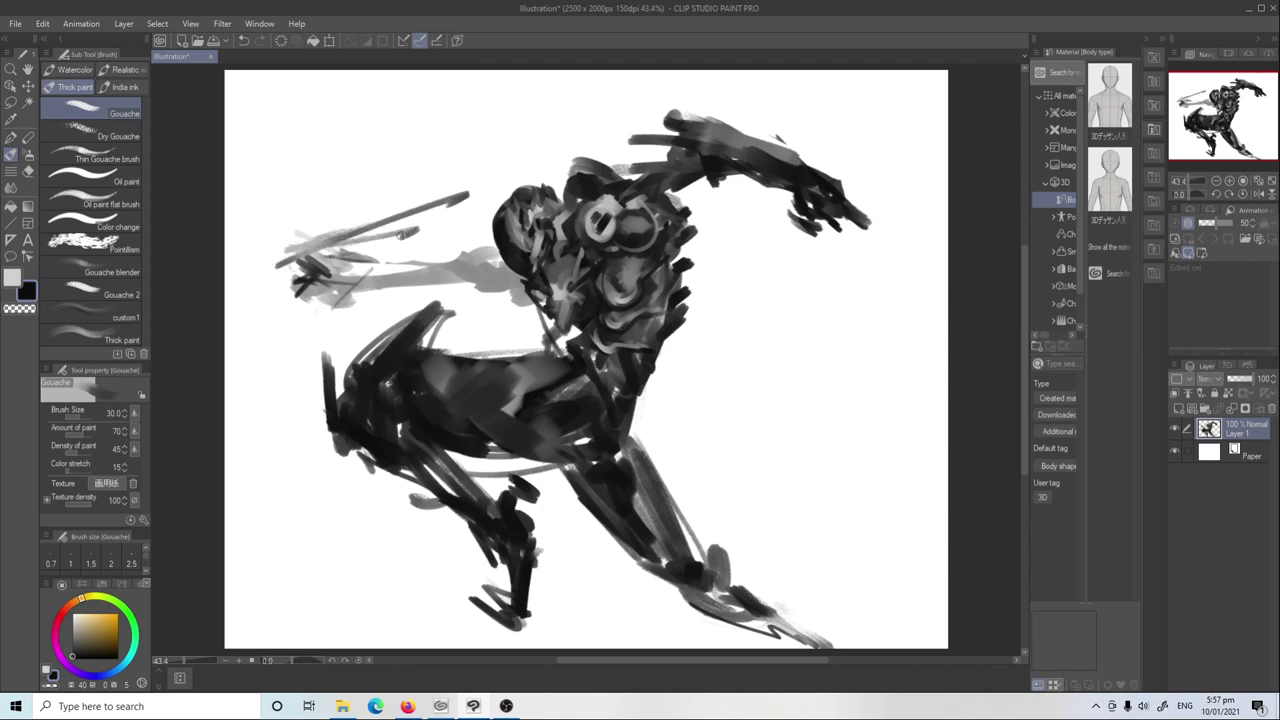
drag(284, 213, 340, 211)
drag(300, 303, 326, 316)
drag(292, 314, 326, 327)
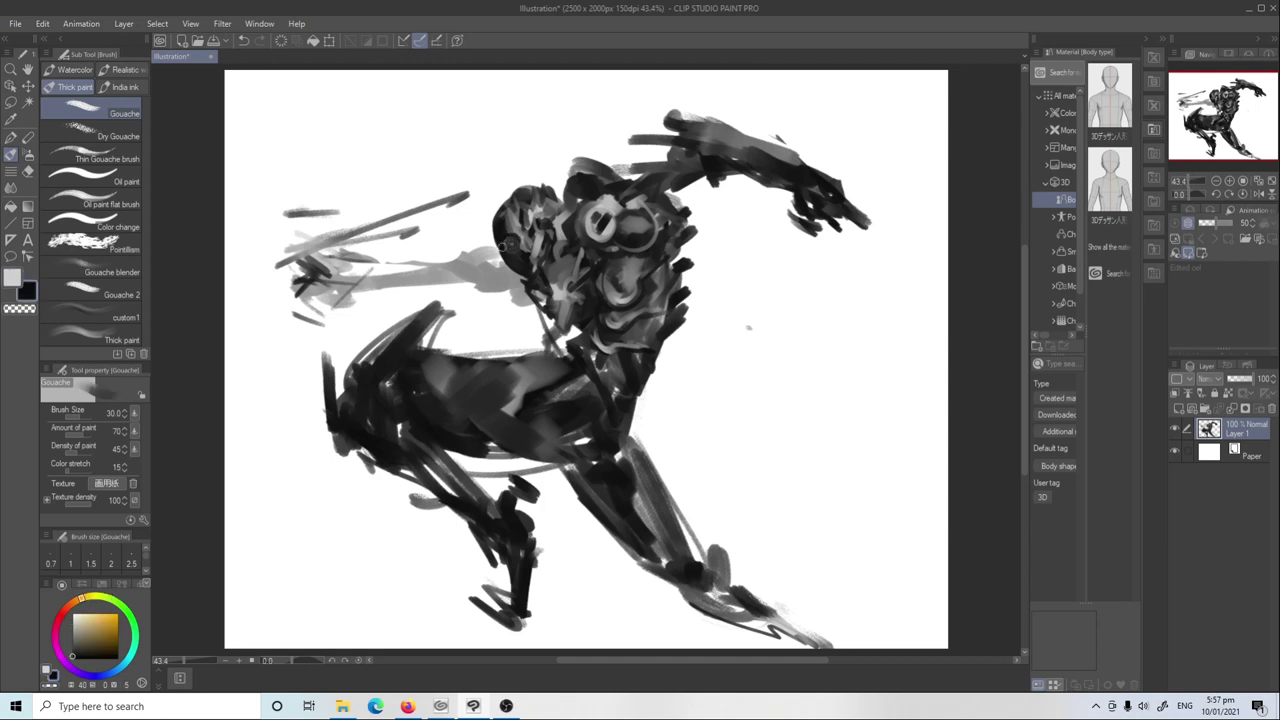
Draw a thin dark arc around the eye and chest ring with the India ink Smooth pen at size 17
key(b)
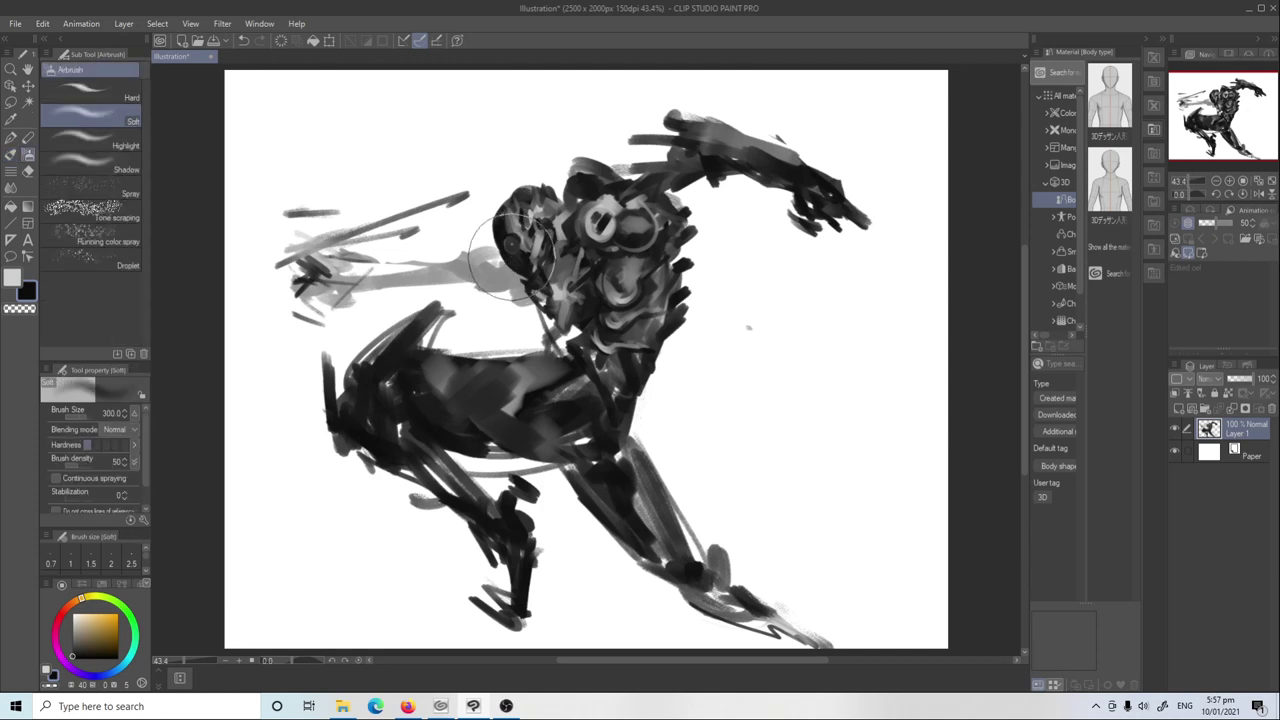
key(b)
key(b)
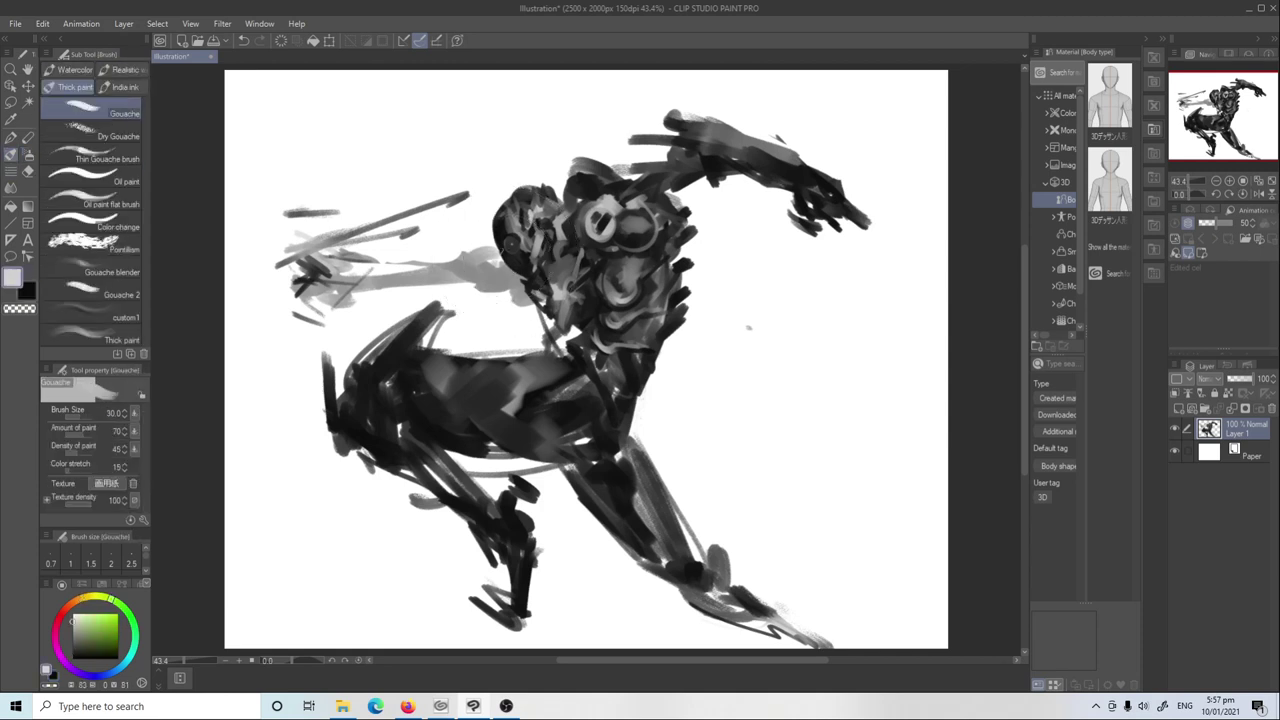
click(122, 87)
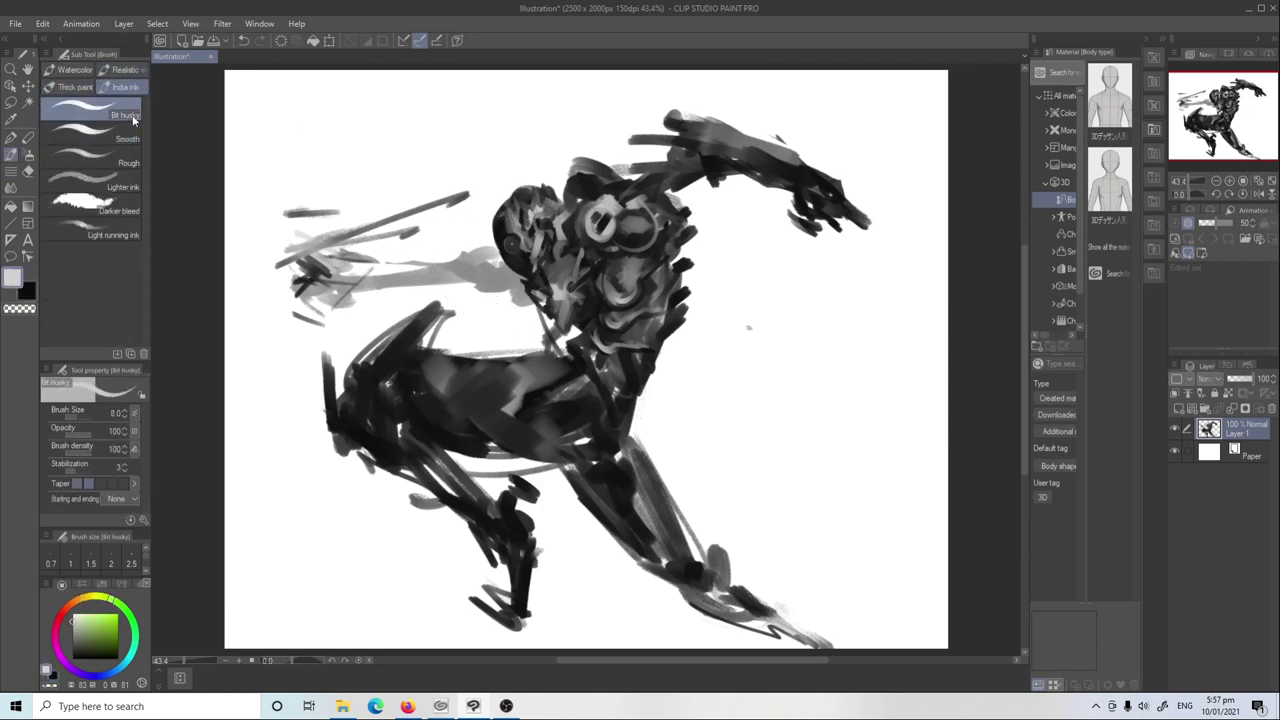
click(125, 131)
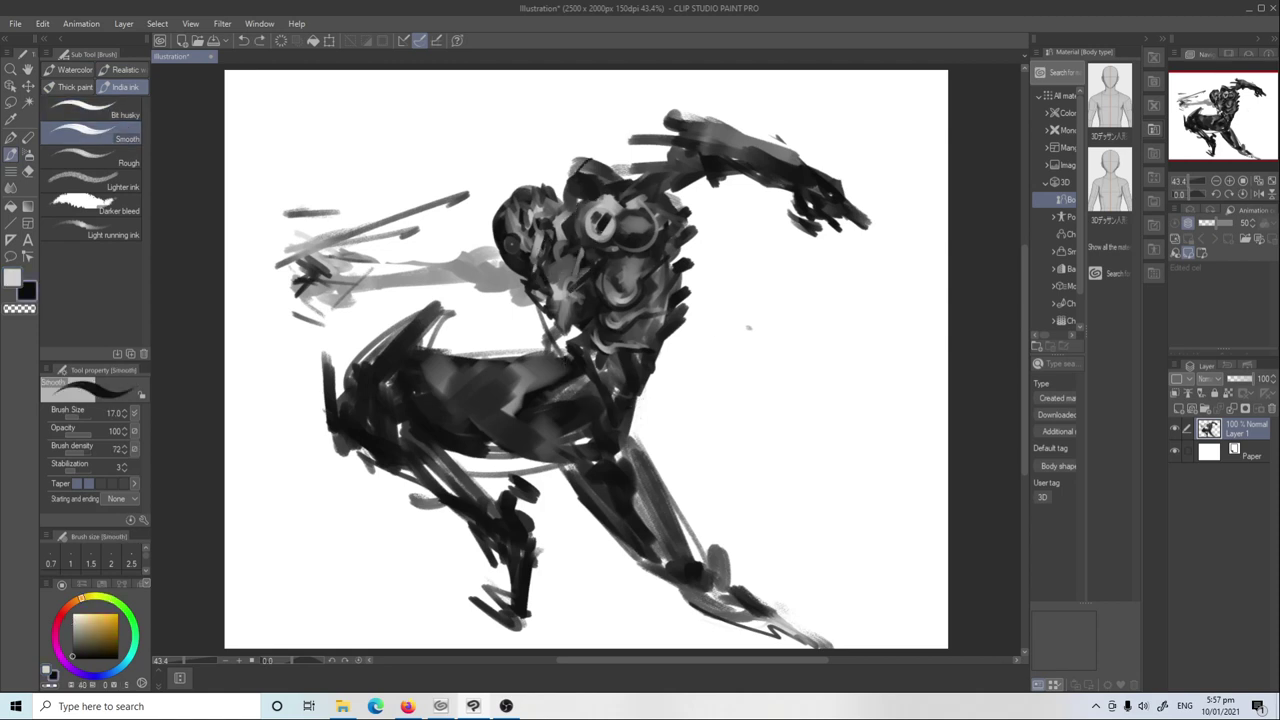
mouse_move(565, 285)
mouse_down()
mouse_move(598, 213)
mouse_move(588, 148)
mouse_up()
key(ctrl+z)
key(ctrl+z)
mouse_move(574, 222)
mouse_down()
mouse_move(574, 194)
mouse_move(636, 252)
mouse_up()
key(ctrl+z)
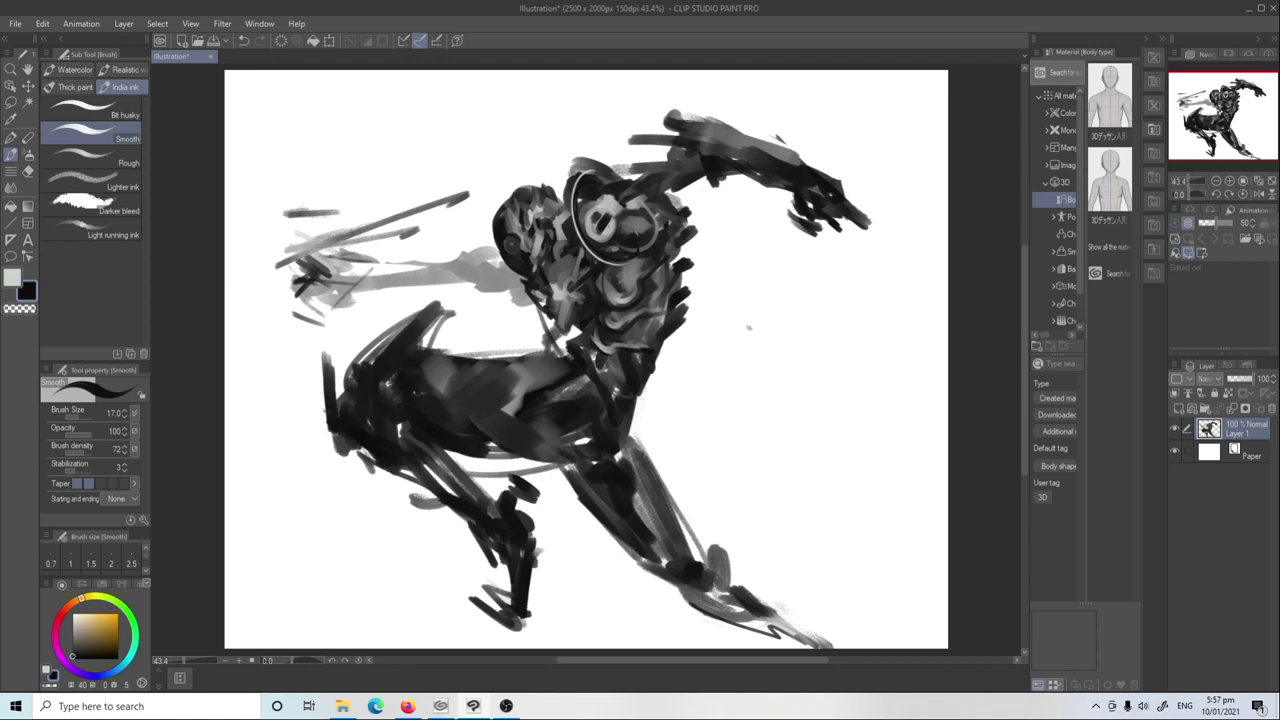
drag(574, 176, 634, 262)
Darken the face and left side of the head with Transparent watercolor at size 40
click(70, 70)
click(75, 123)
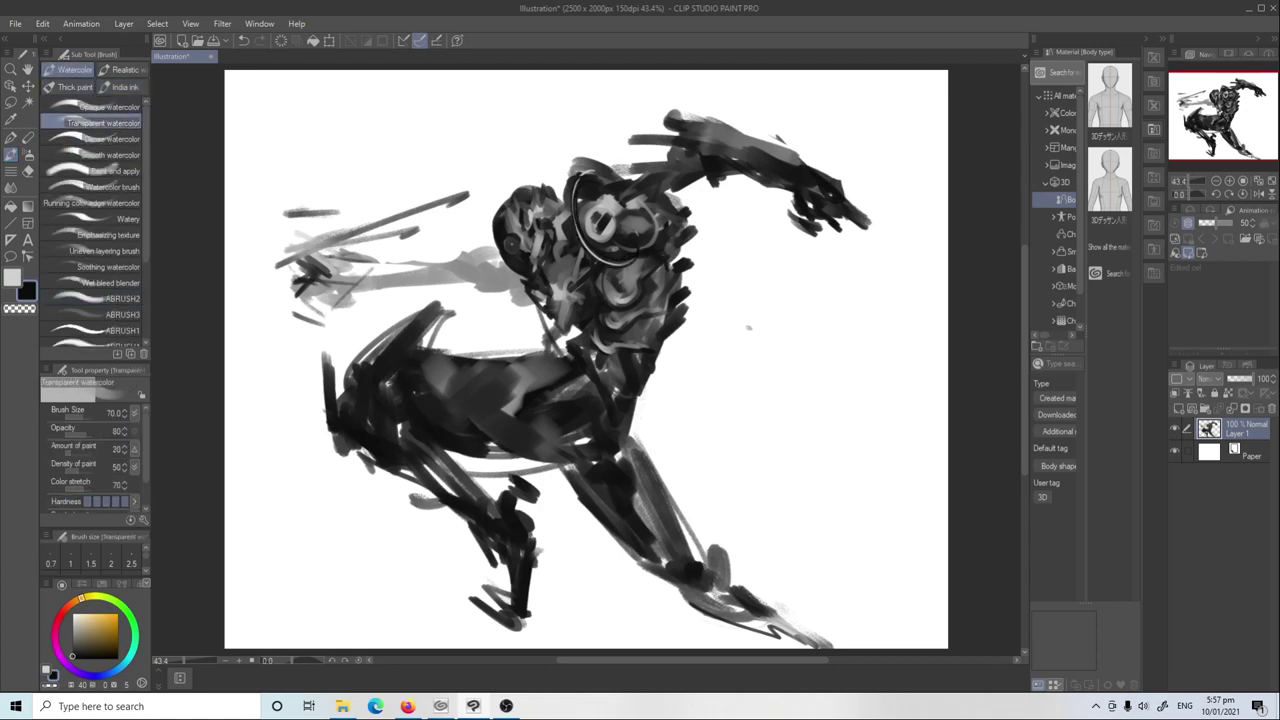
mouse_move(600, 256)
mouse_down()
mouse_move(630, 294)
mouse_move(658, 256)
mouse_move(604, 300)
mouse_move(645, 266)
mouse_move(606, 318)
mouse_move(648, 330)
mouse_move(604, 330)
mouse_move(638, 370)
mouse_move(598, 372)
mouse_move(612, 386)
mouse_up()
key(ctrl+z)
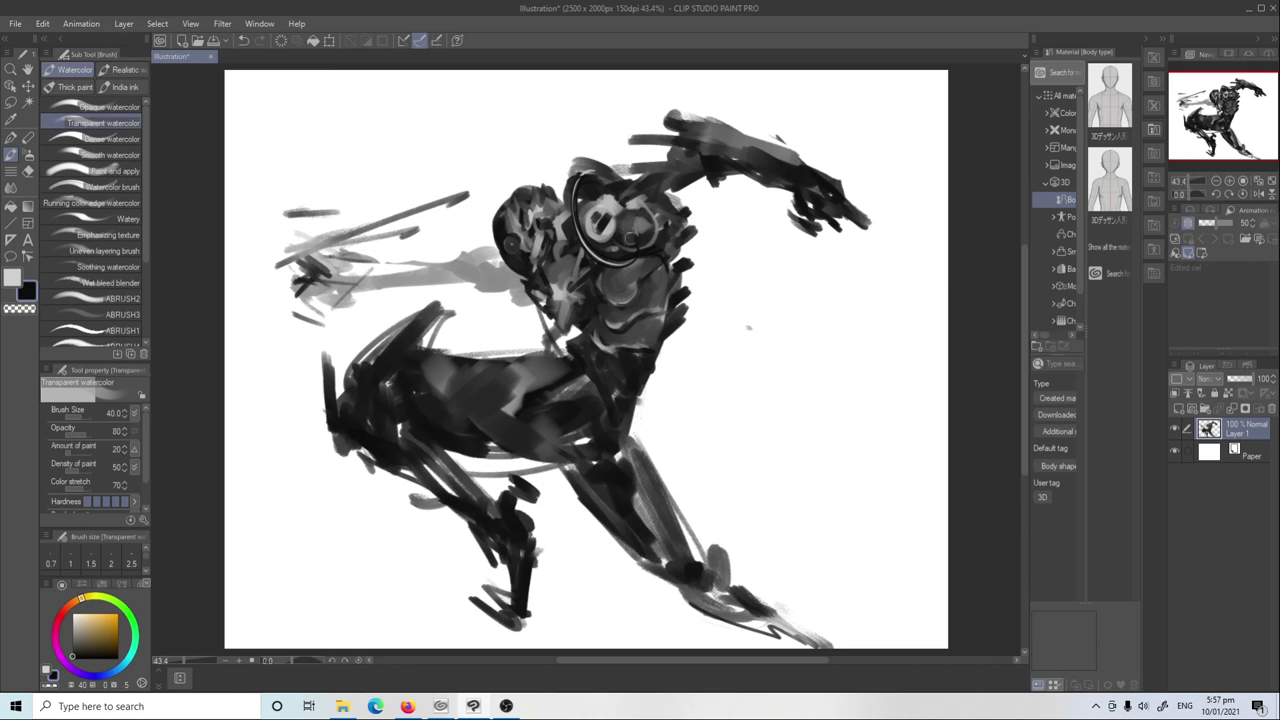
mouse_move(626, 204)
mouse_down()
mouse_move(594, 198)
mouse_move(630, 188)
mouse_up()
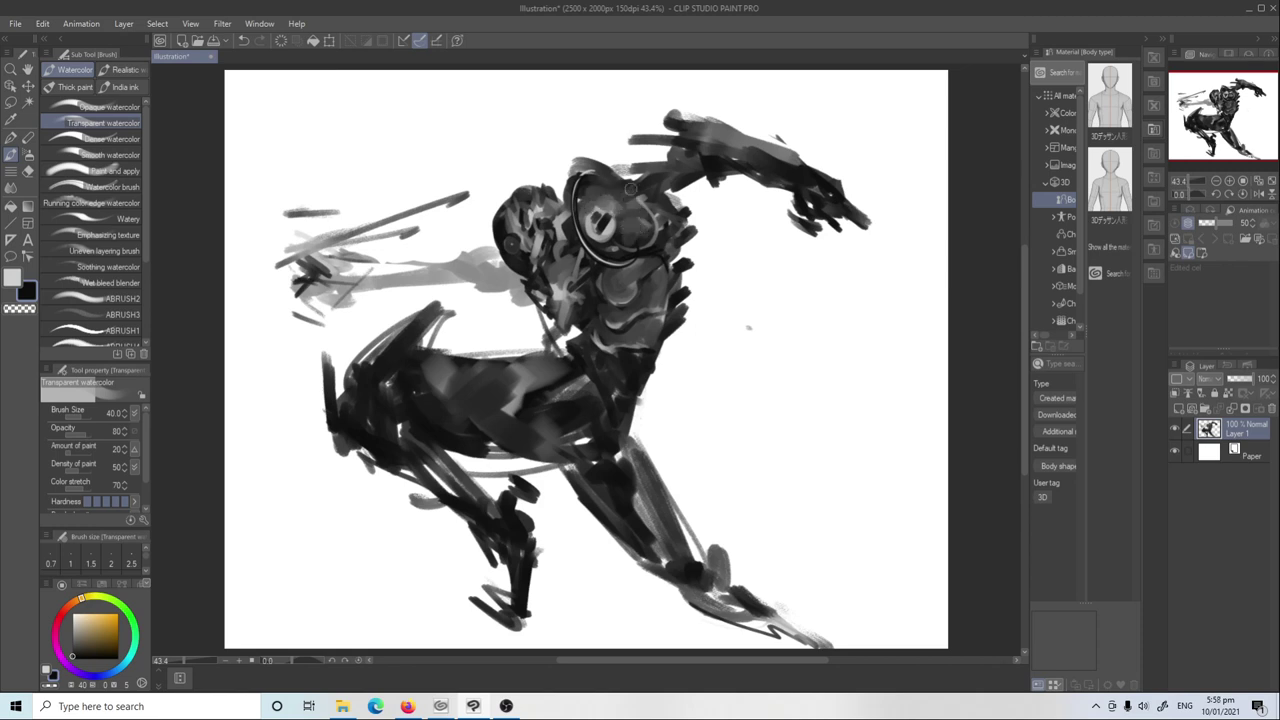
mouse_move(532, 210)
mouse_down()
mouse_move(528, 250)
mouse_move(510, 225)
mouse_move(536, 204)
mouse_up()
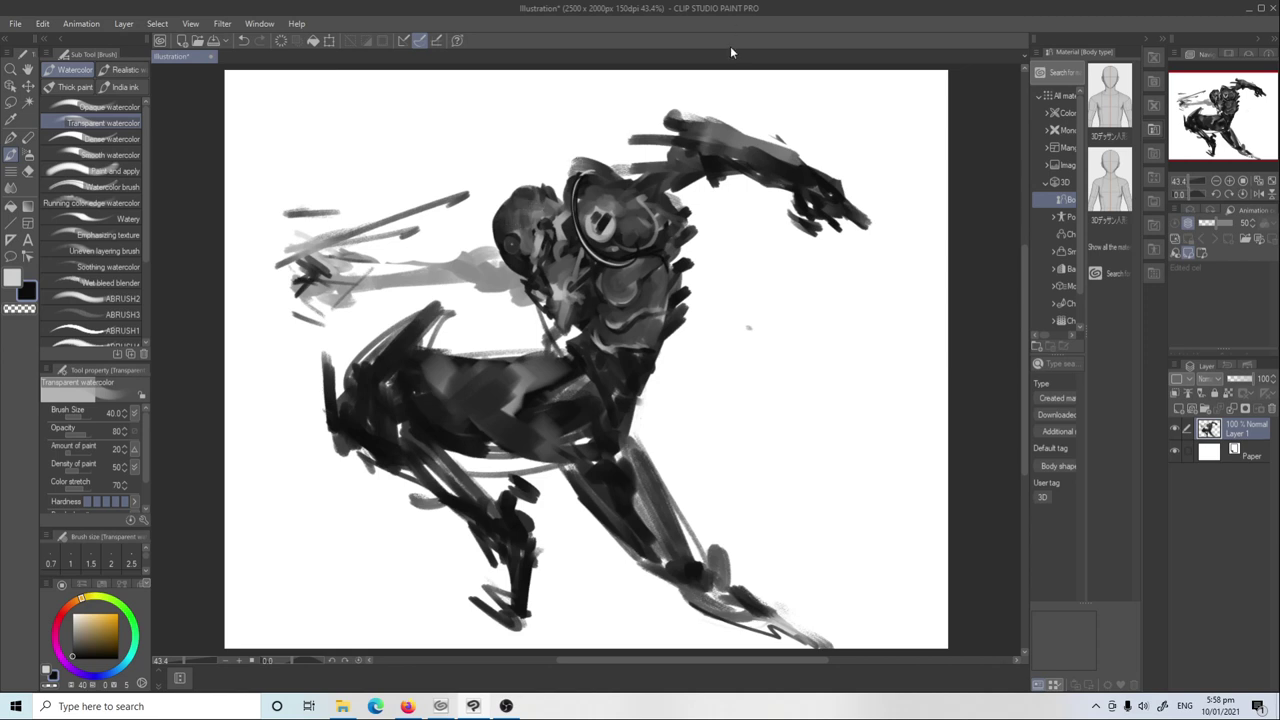